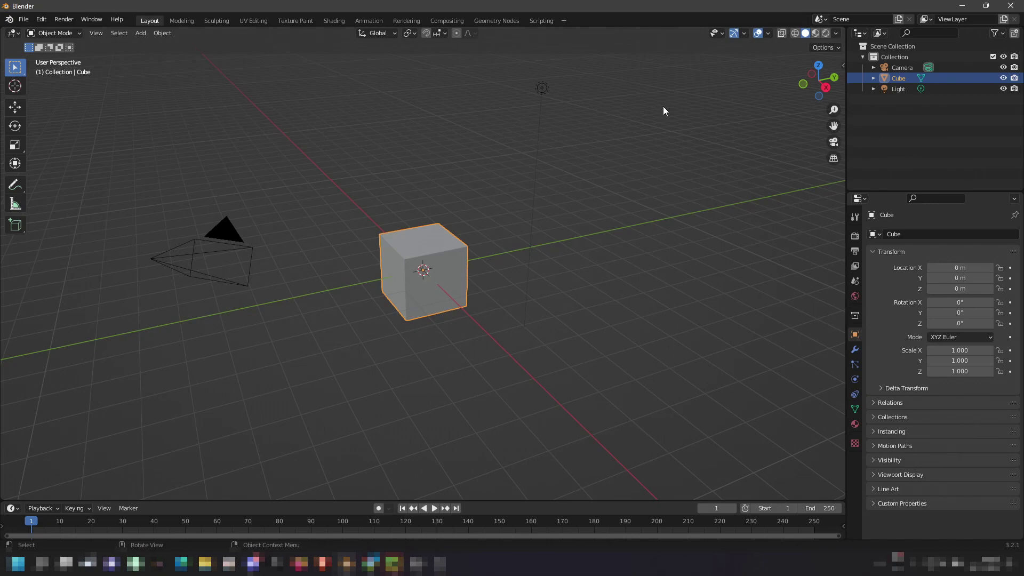
- Delete Blender's default cube, camera and light, then bring up the Add menu
click(600, 195)
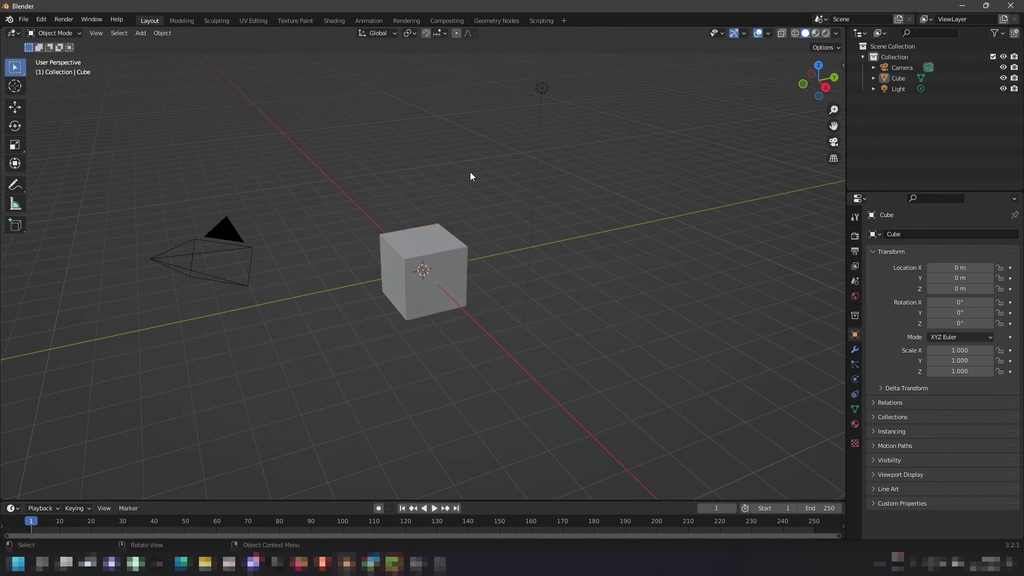
key(a)
key(Delete)
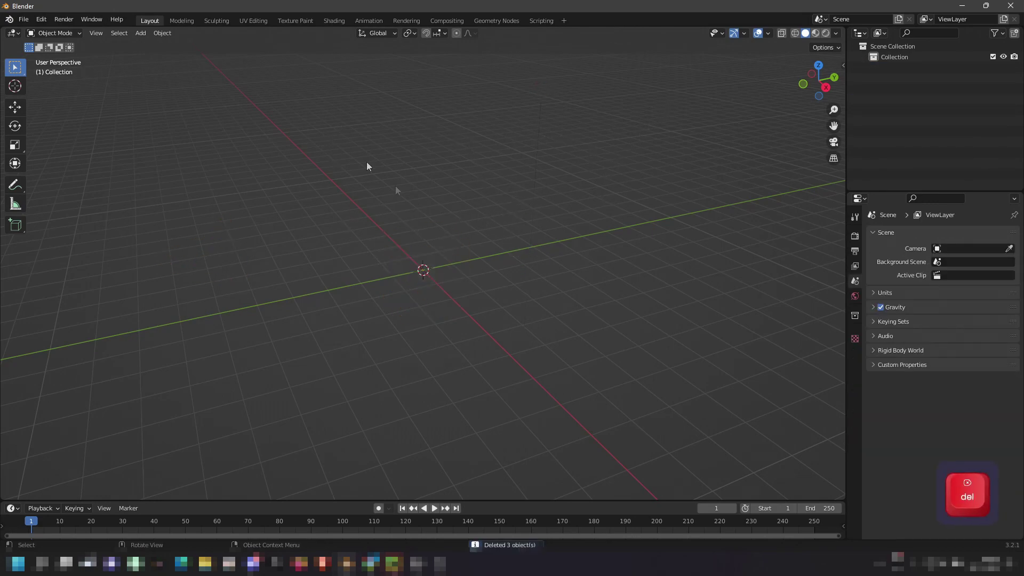
key(shift+a)
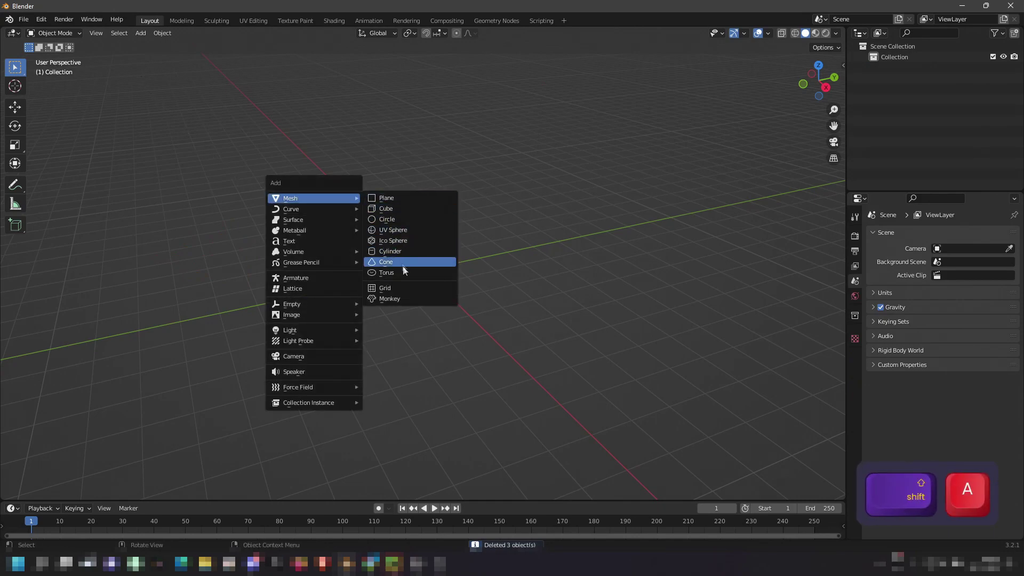
- Add a cylinder, shrink it, stretch it along Z, and raise it into an upright pole
click(402, 254)
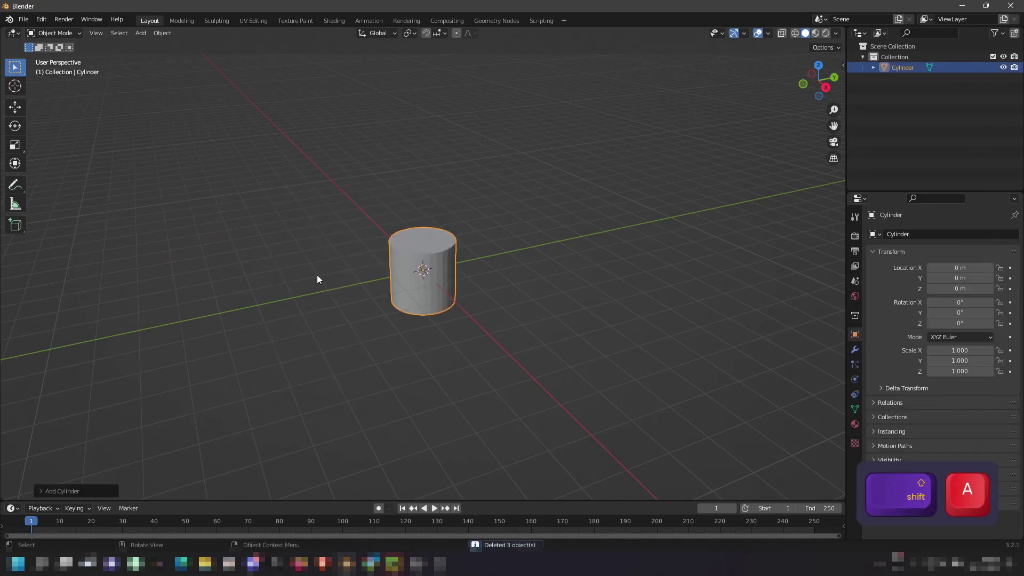
key(s)
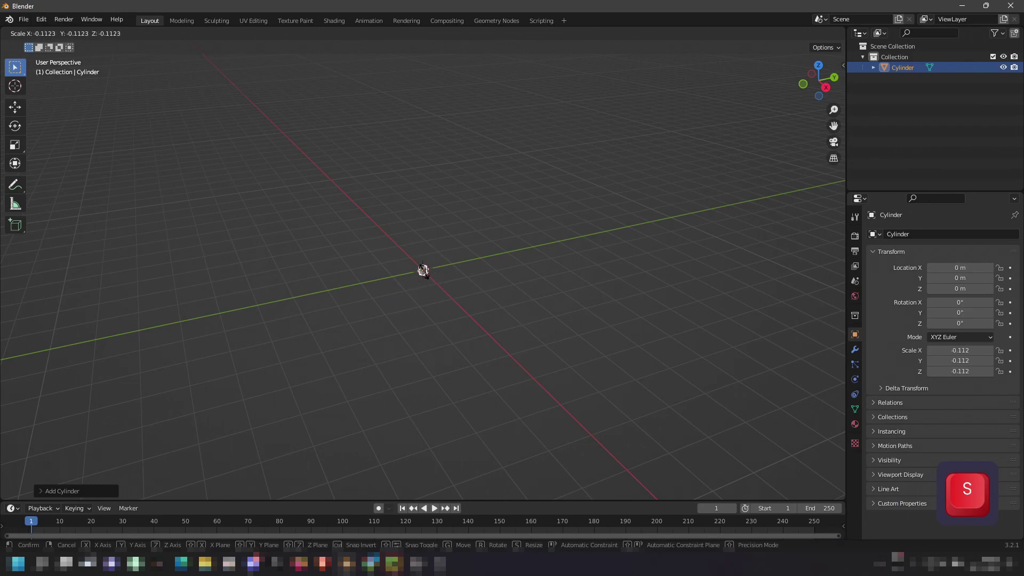
click(423, 271)
click(22, 149)
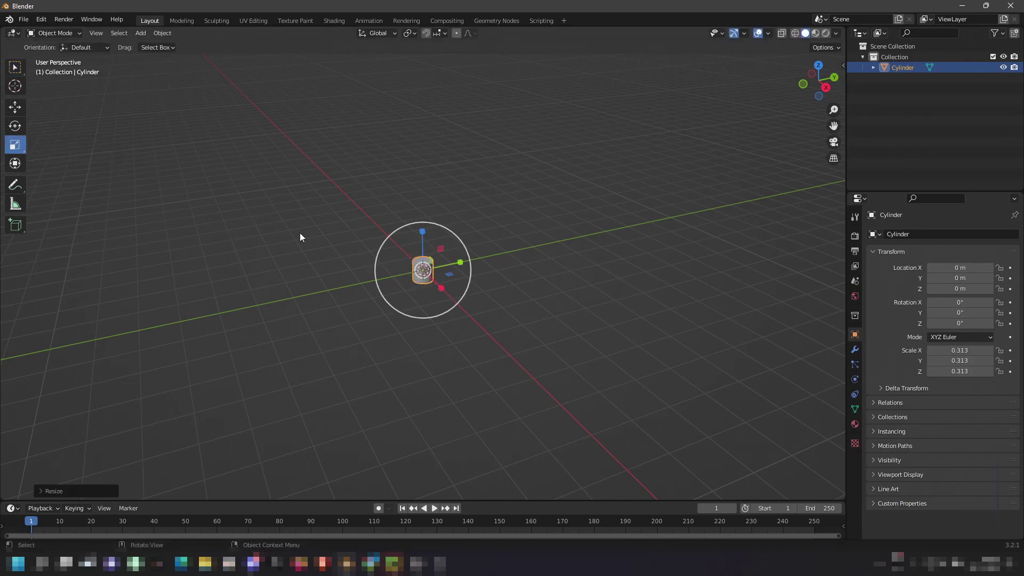
drag(422, 232, 419, 69)
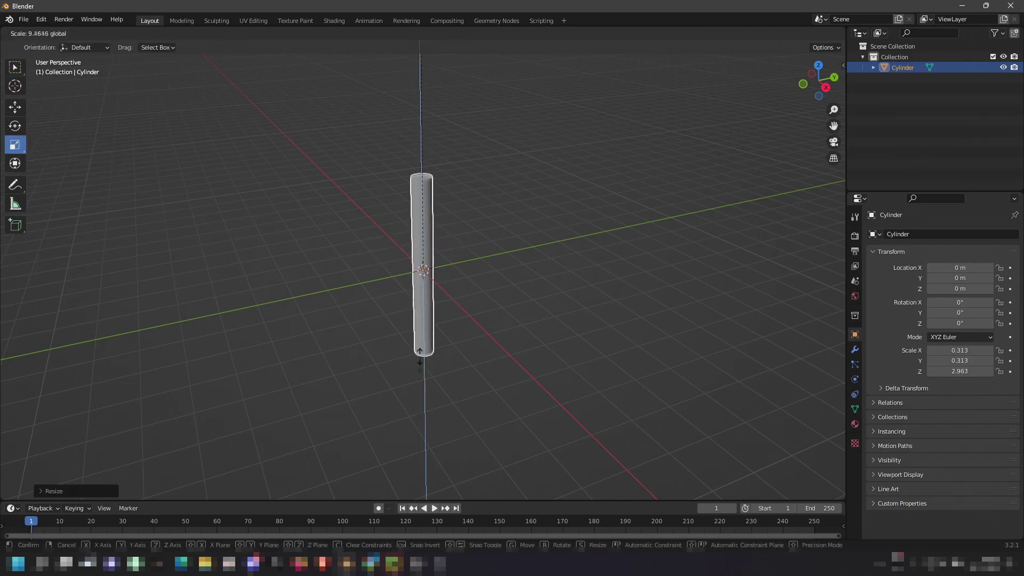
drag(419, 352, 420, 349)
drag(432, 238, 428, 124)
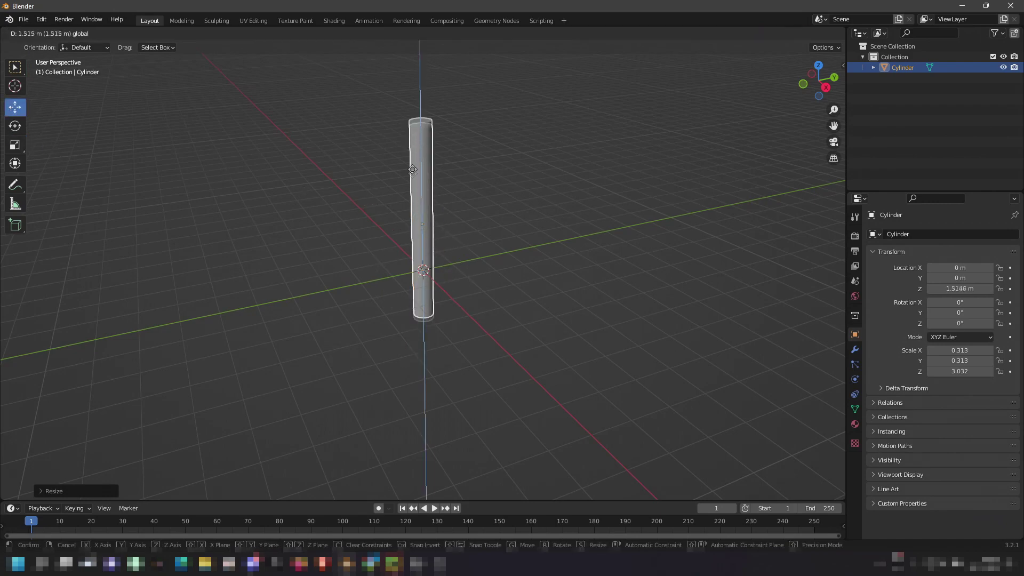
- Add a plane and set its Y rotation to 90° so it stands upright
key(shift+a)
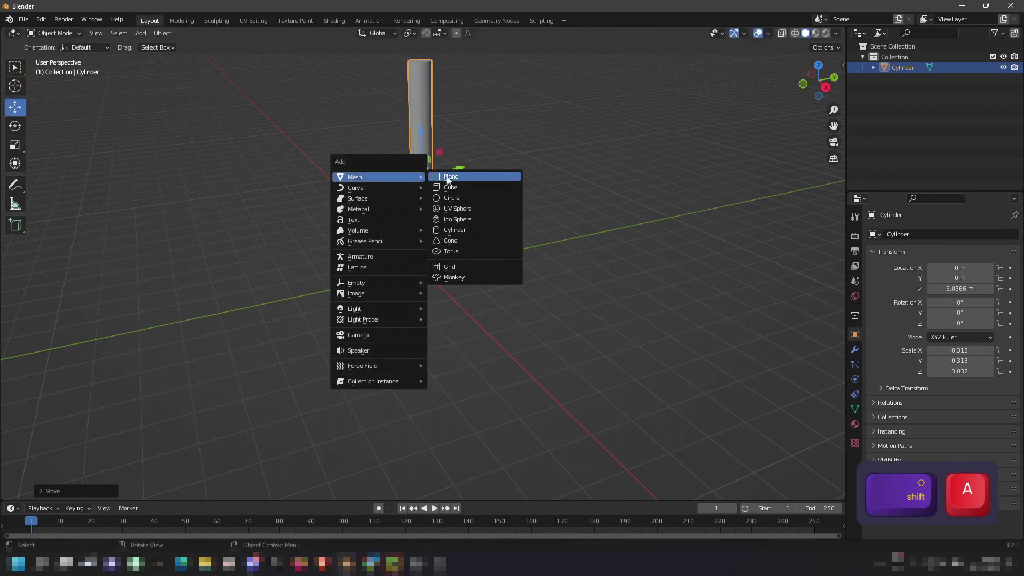
click(451, 176)
click(844, 69)
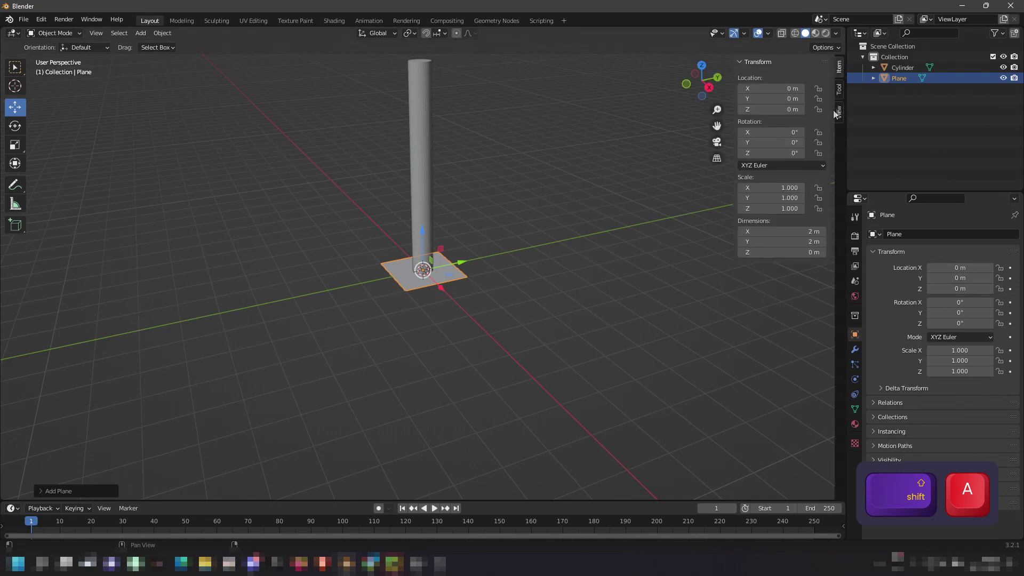
click(762, 142)
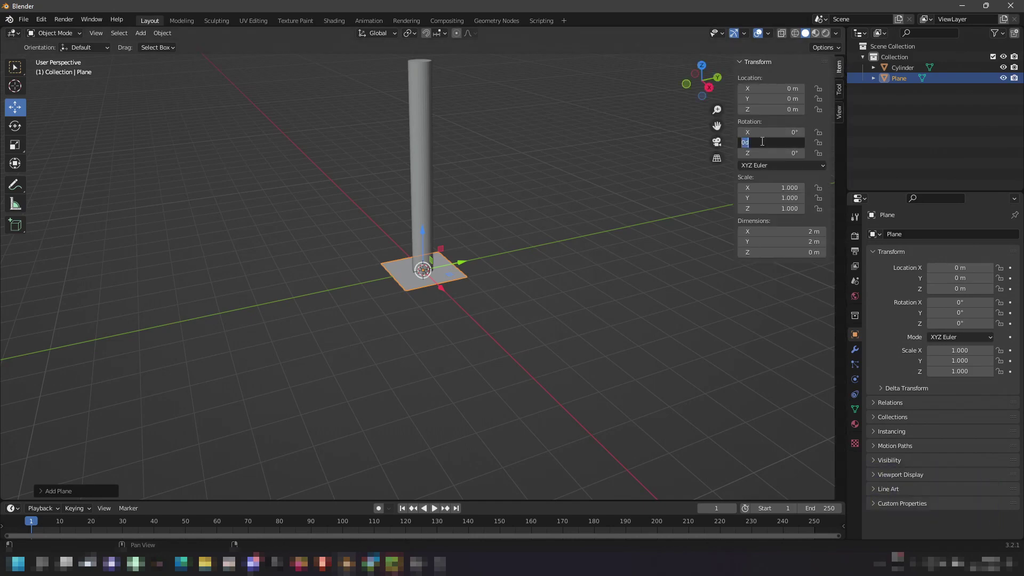
text(90)
key(Return)
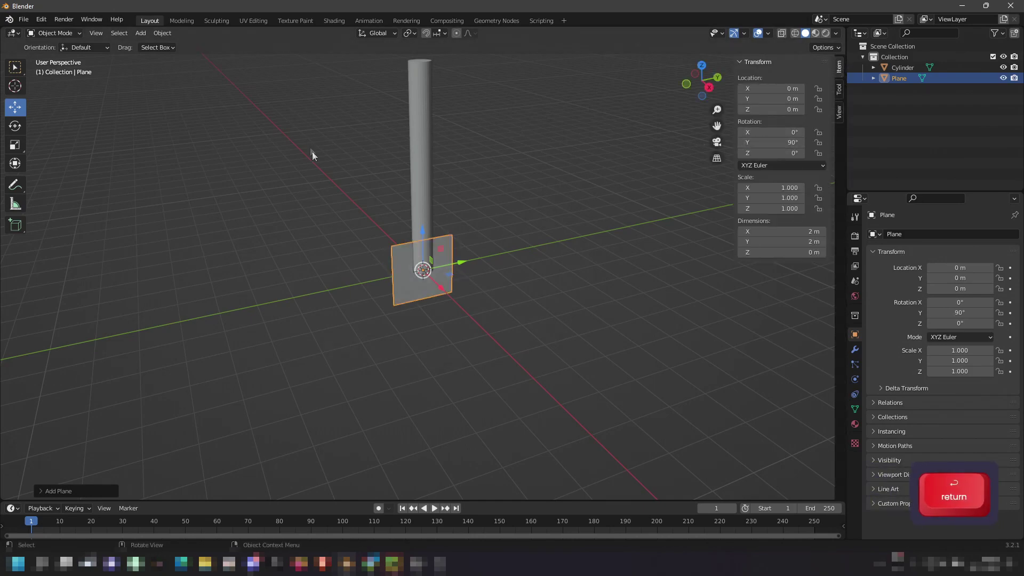
- Raise the plane to the pole top, widen it into a flag, and butt it against the pole
middle_drag(316, 158, 438, 167)
drag(461, 267, 453, 62)
click(14, 147)
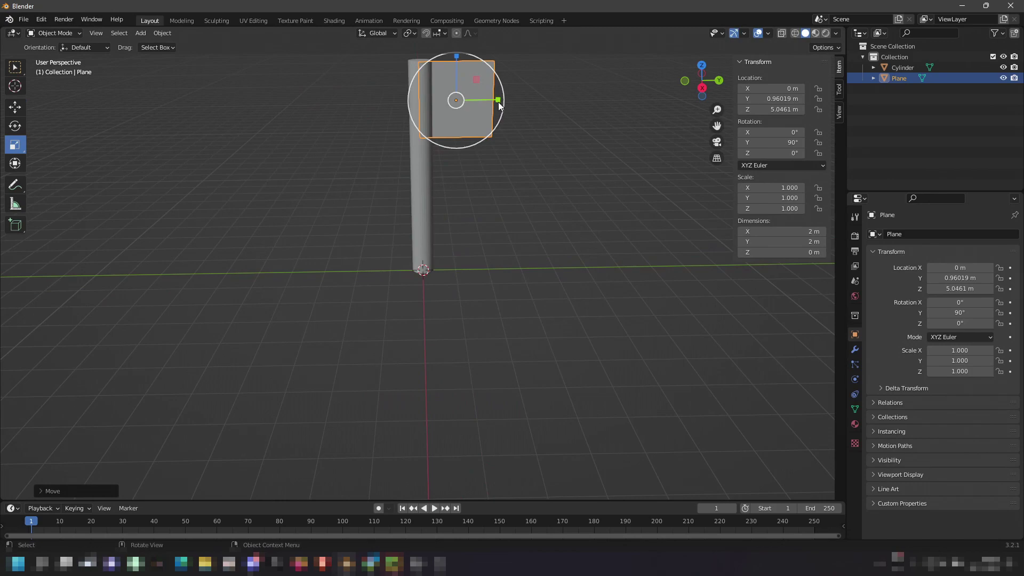
mouse_move(499, 102)
mouse_down()
mouse_move(412, 53)
mouse_move(377, 64)
mouse_up()
click(23, 114)
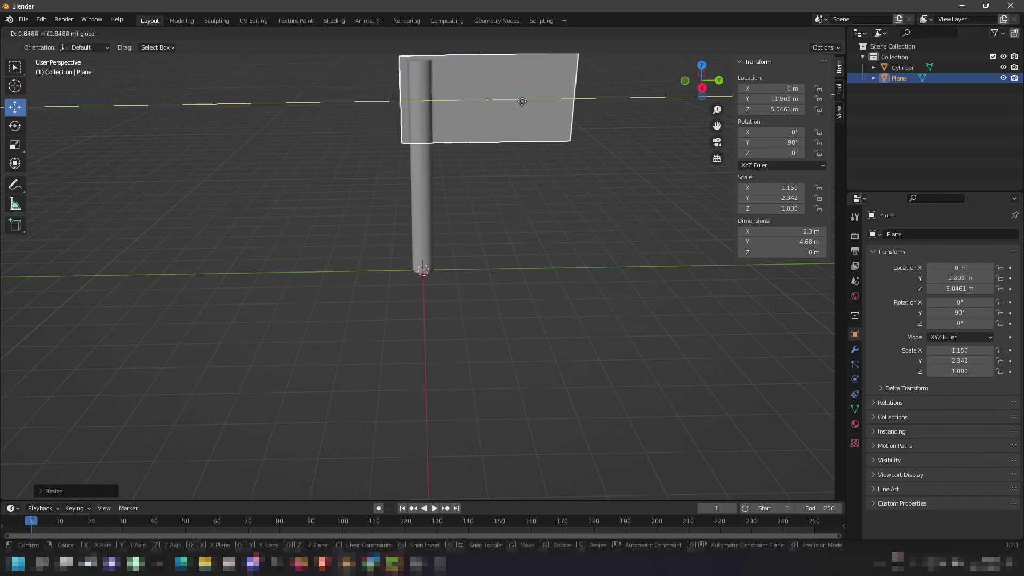
drag(488, 102, 532, 102)
- In Edit Mode, add 50 loop cuts across the flag plane
click(50, 33)
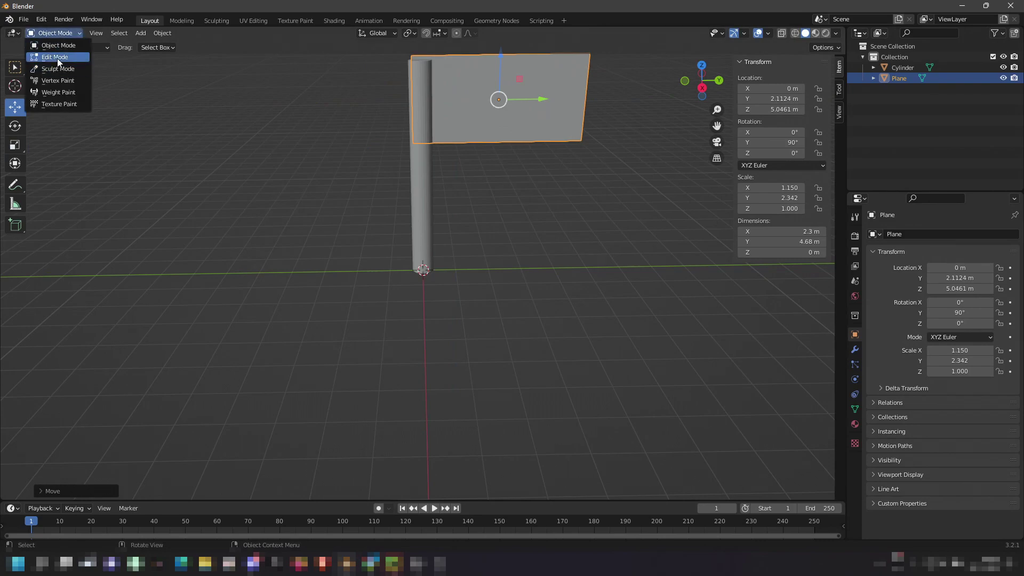
click(57, 58)
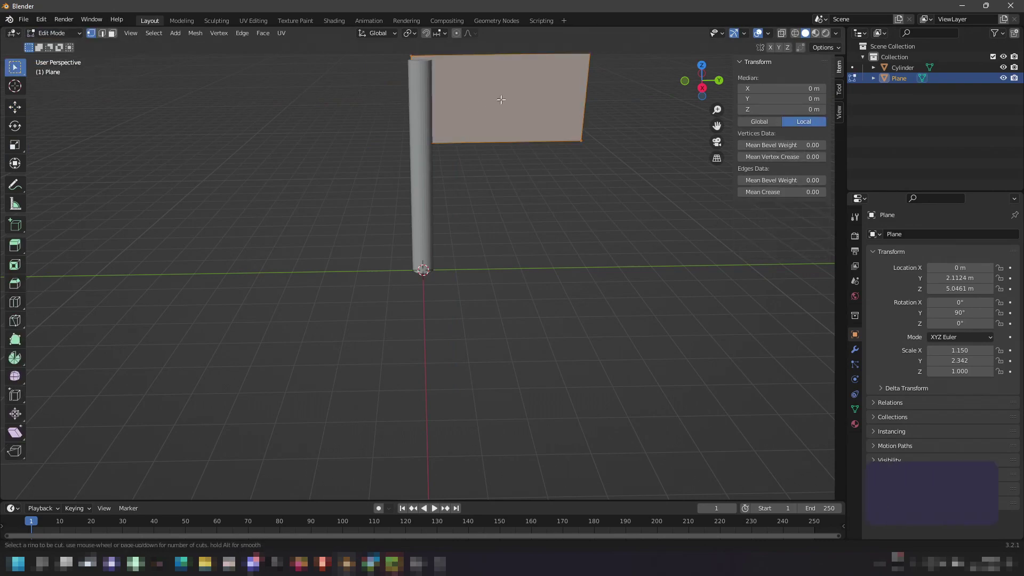
key(ctrl+r)
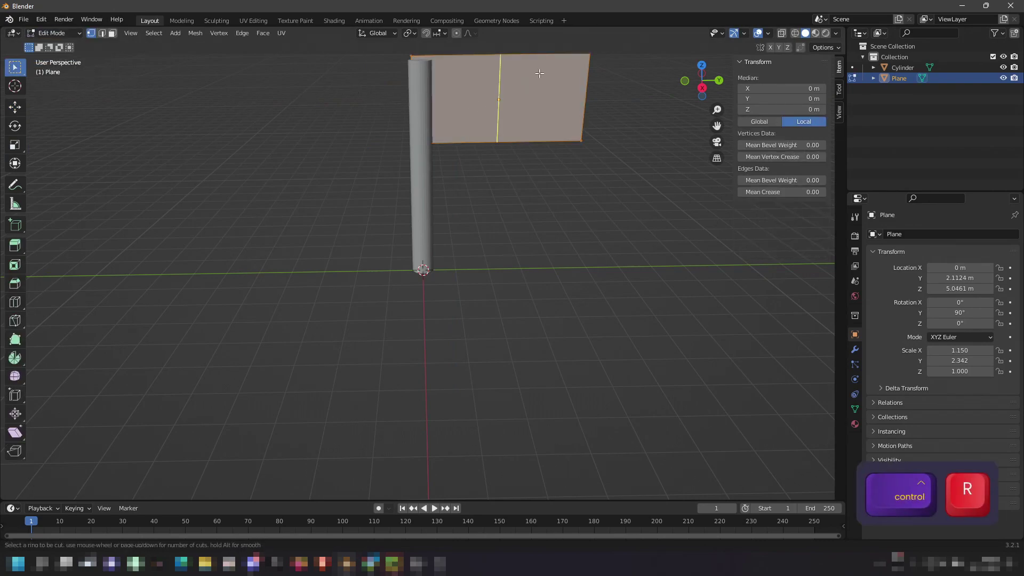
scroll(539, 73, up, 15)
scroll(539, 73, up, 7)
scroll(539, 73, up, 7)
scroll(540, 73, up, 5)
scroll(539, 73, up, 5)
scroll(540, 73, up, 5)
scroll(539, 73, up, 5)
click(540, 73)
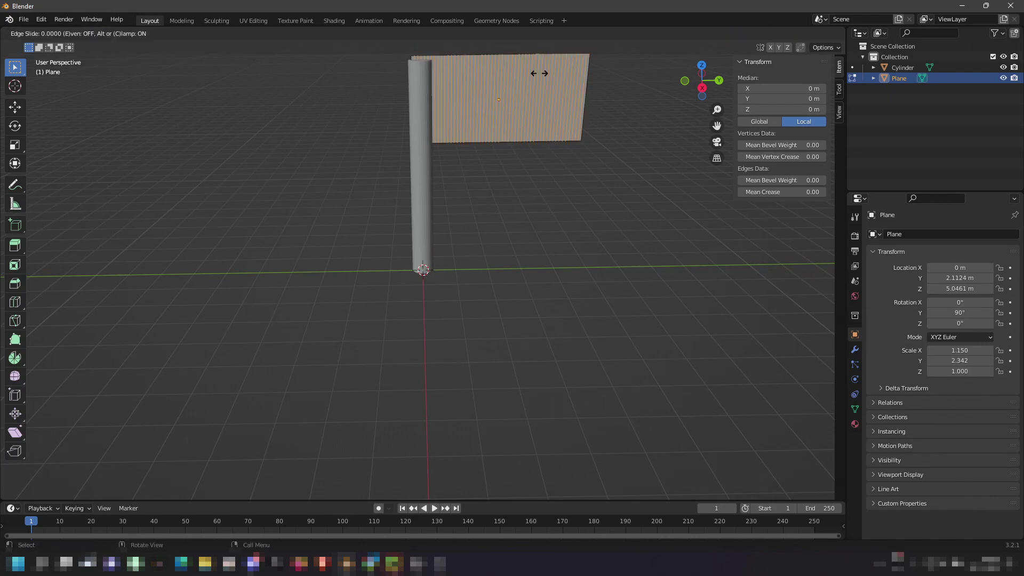
right_click(540, 73)
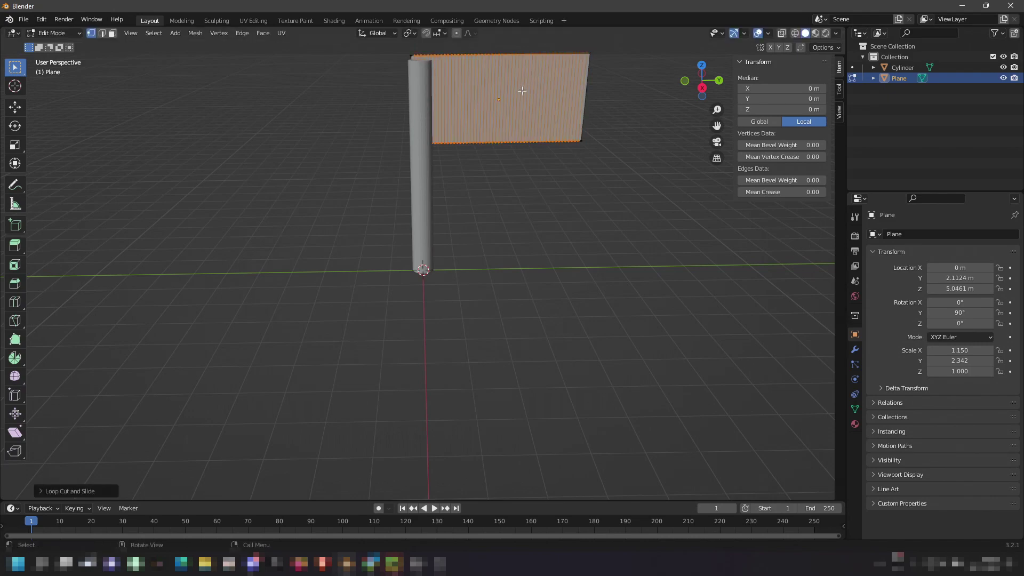
- Add 34 crosswise loop cuts to the flag and select a bottom-edge vertex
key(ctrl+r)
scroll(522, 93, up, 6)
scroll(522, 94, up, 9)
scroll(522, 97, up, 9)
scroll(521, 98, up, 7)
scroll(521, 97, up, 2)
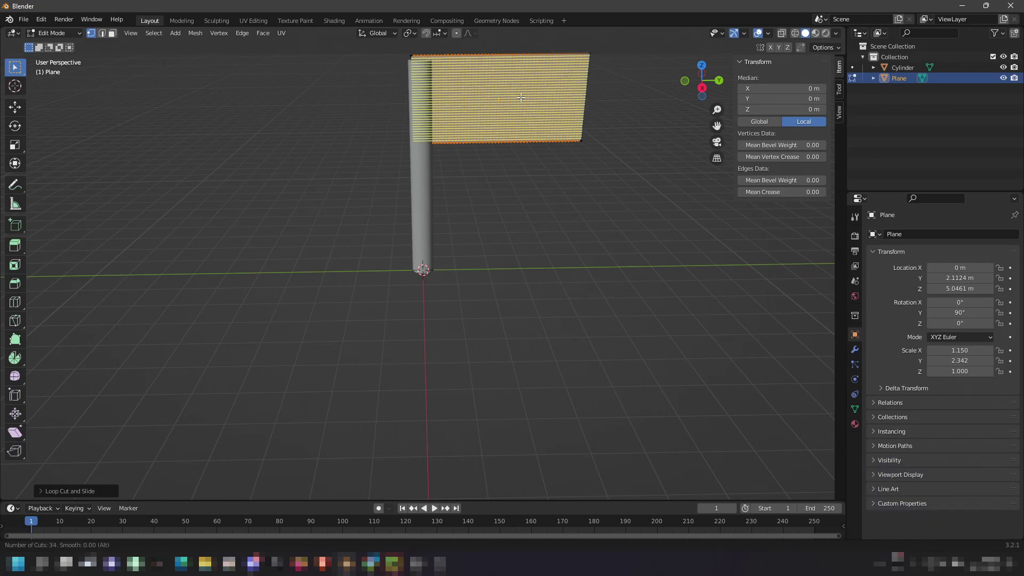
click(521, 96)
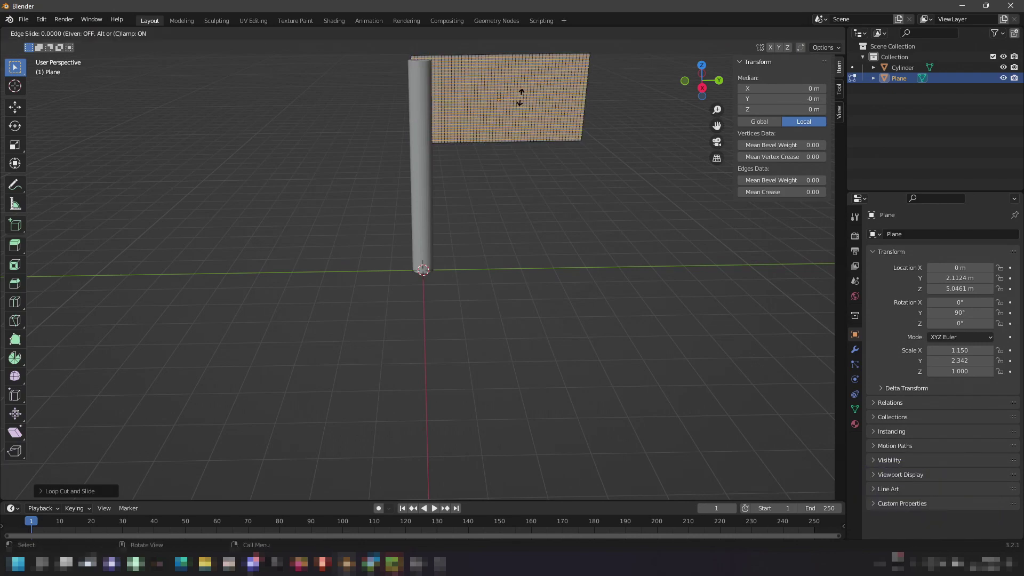
right_click(521, 97)
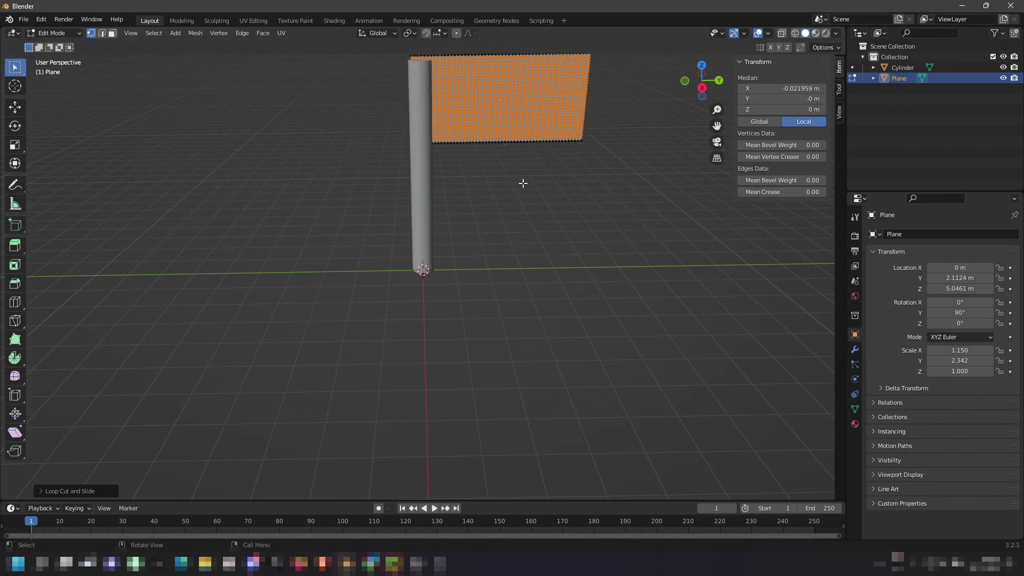
click(499, 169)
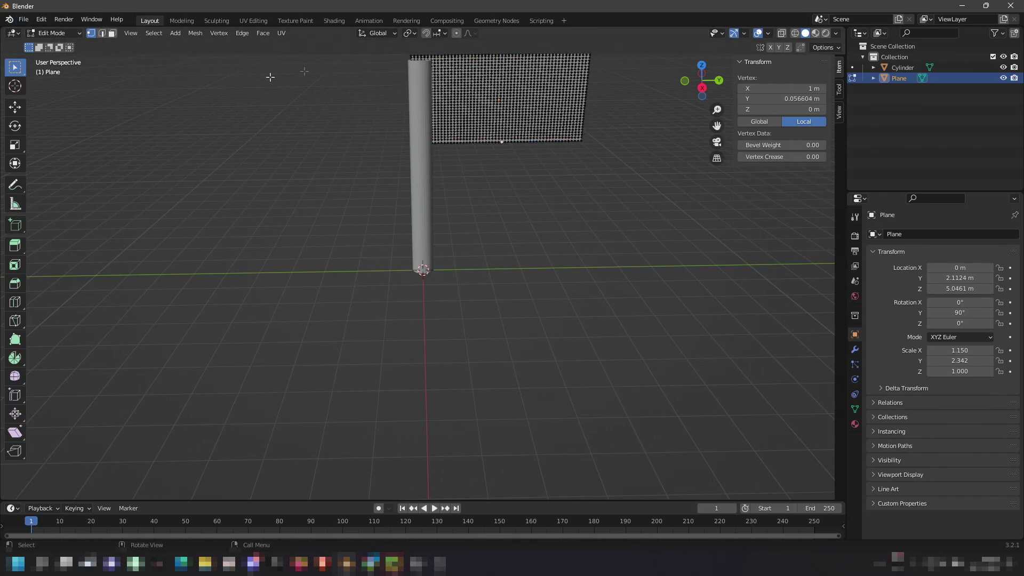
- Return to Object Mode and export the pole and flag scene as FBX
click(54, 35)
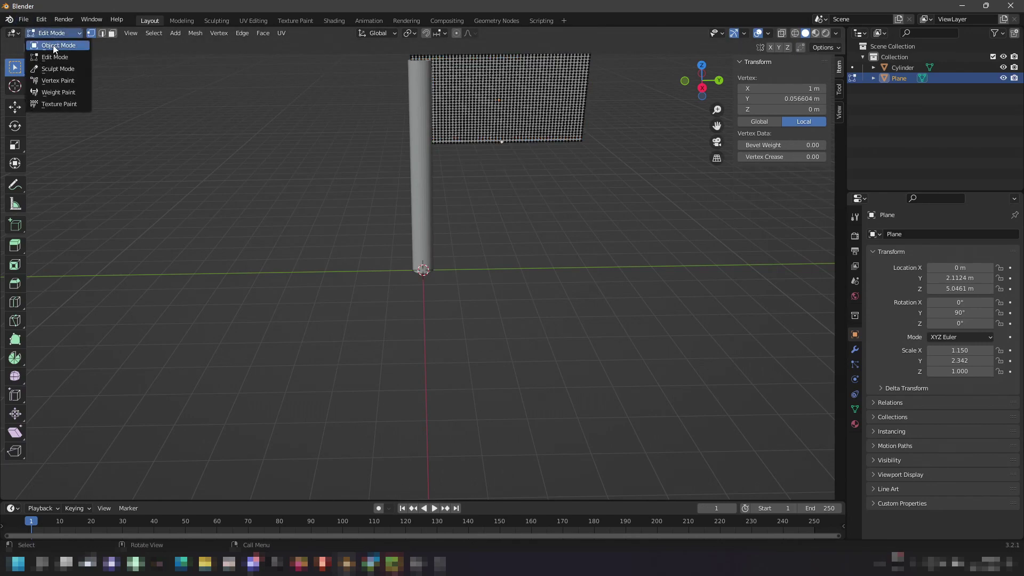
click(24, 19)
mouse_move(42, 174)
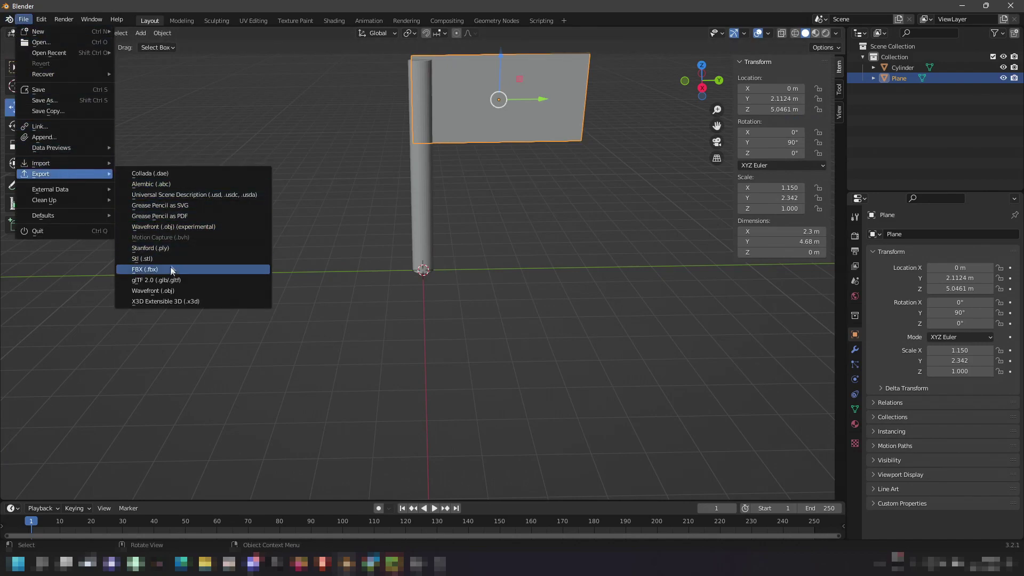
click(171, 273)
key(Escape)
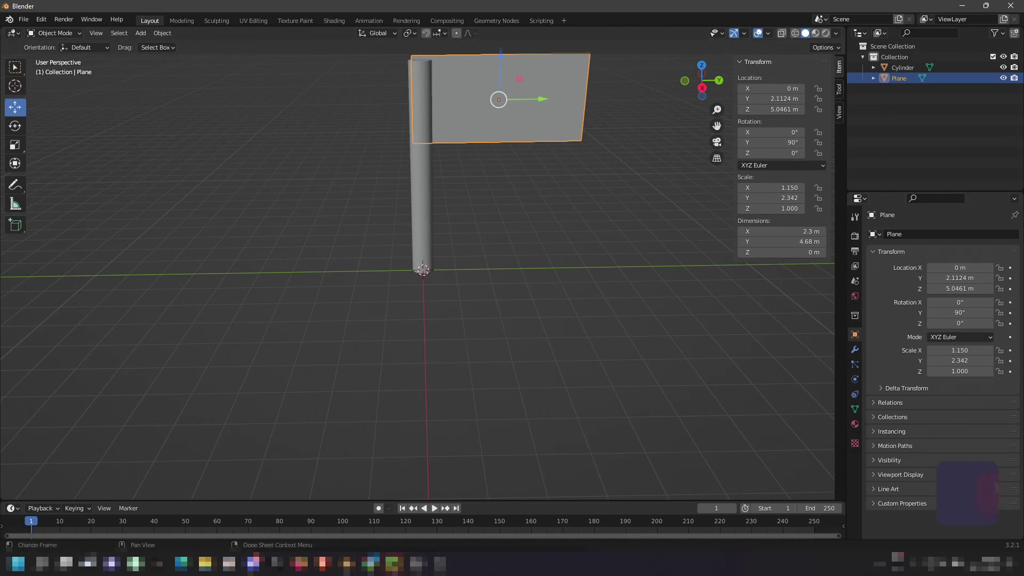
- Import the exported flag FBX into the Flag folder as skeletal meshes
mouse_move(371, 564)
click(506, 509)
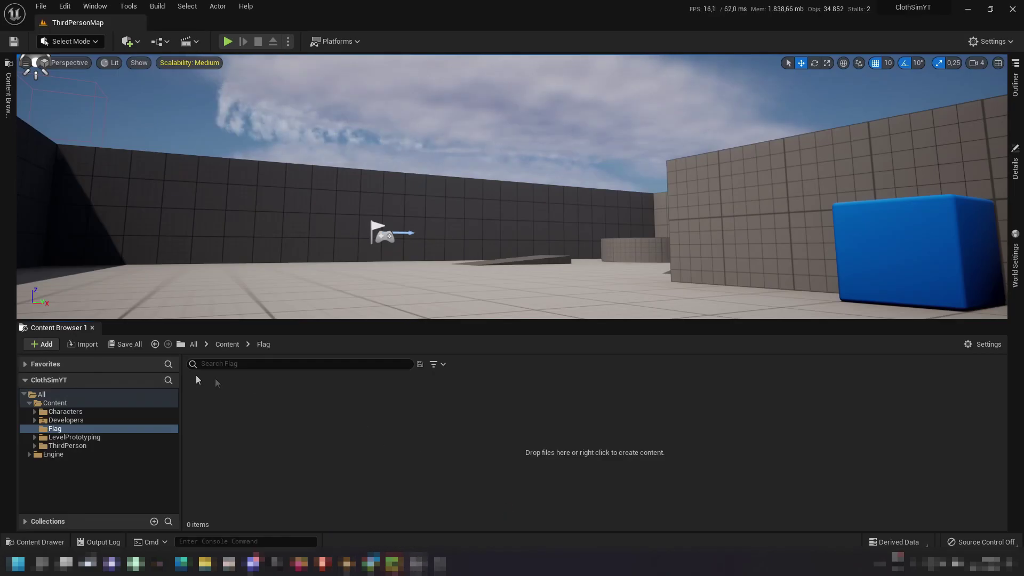
click(84, 344)
double_click(513, 416)
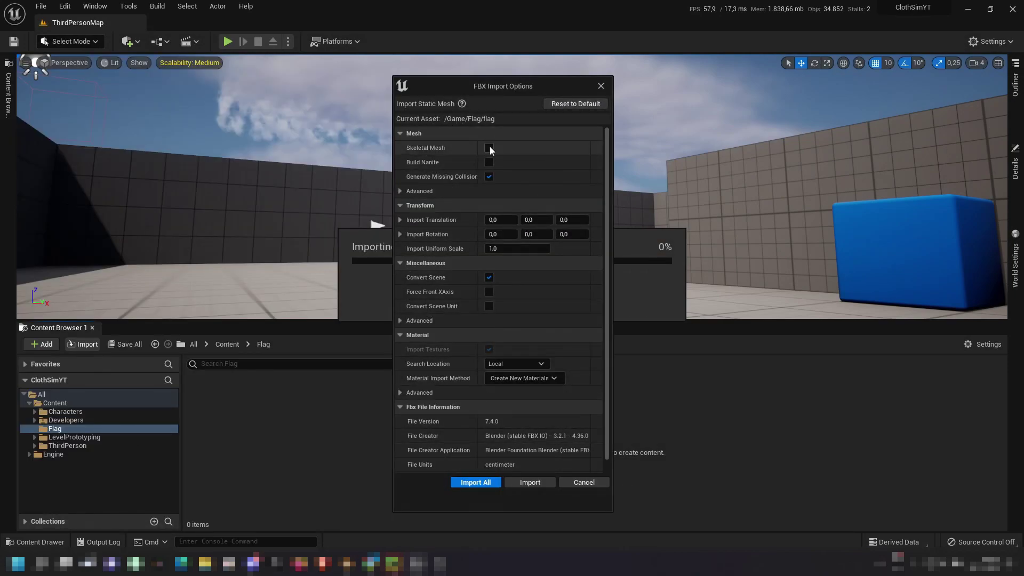
click(489, 147)
click(482, 483)
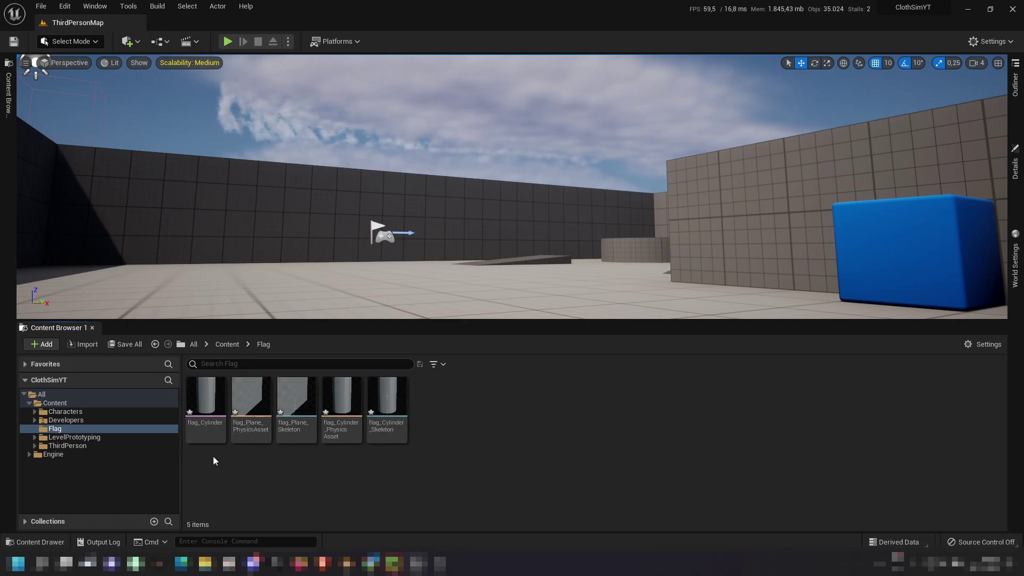
- Refresh the Flag folder and open the flag_Plane skeletal mesh
click(227, 345)
double_click(297, 400)
mouse_move(341, 408)
double_click(340, 426)
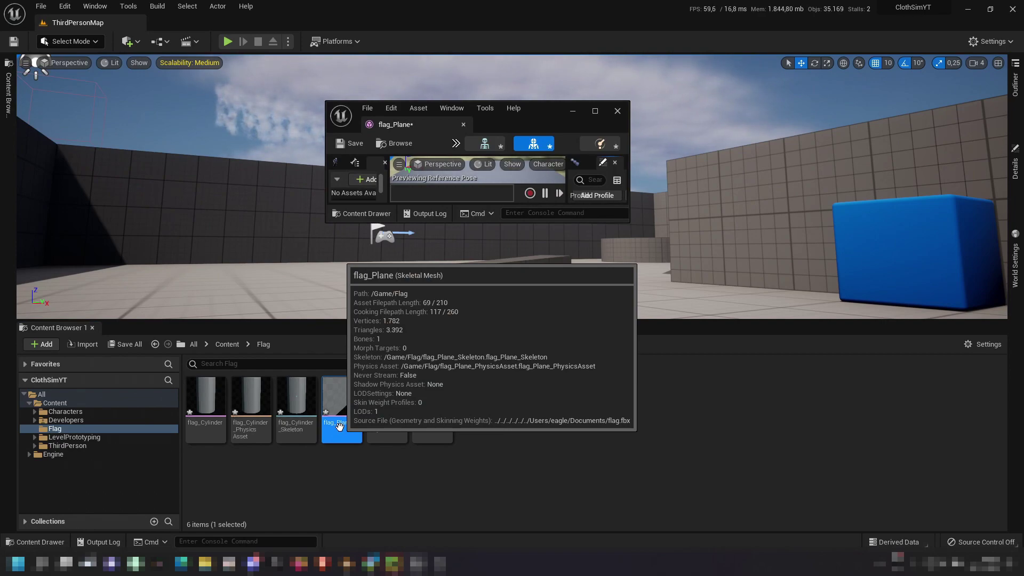
- Maximize the flag_Plane editor and fly the viewport camera to frame the plane
double_click(526, 128)
right_drag(538, 225, 537, 224)
key(w)
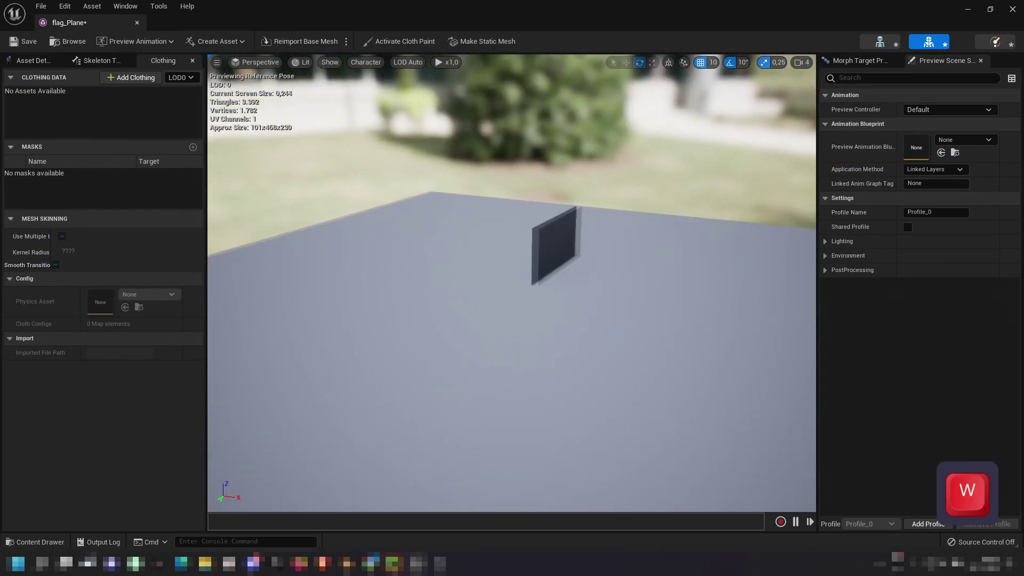
key(a)
key(d)
key(s)
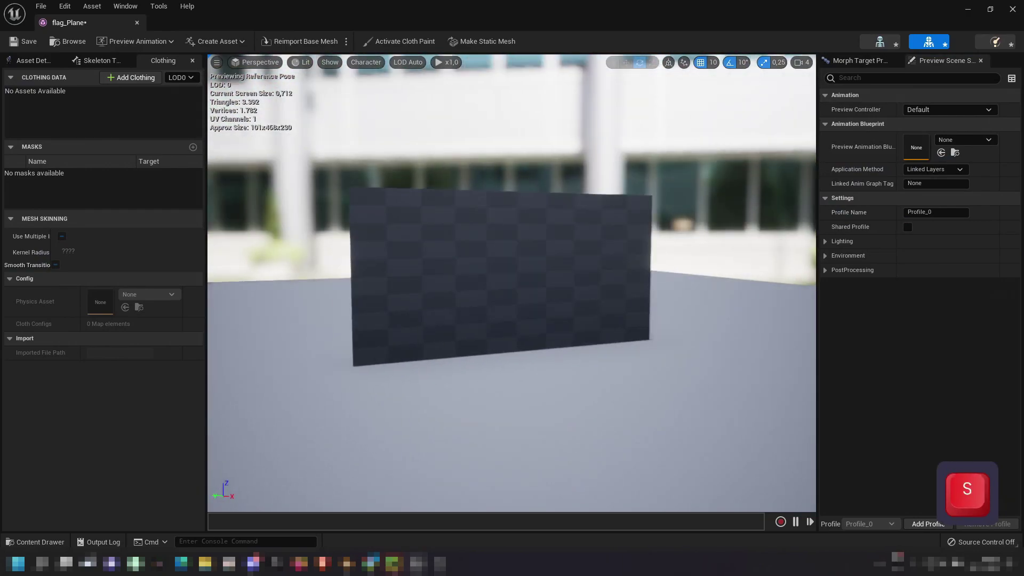
key(d)
right_drag(229, 133, 229, 134)
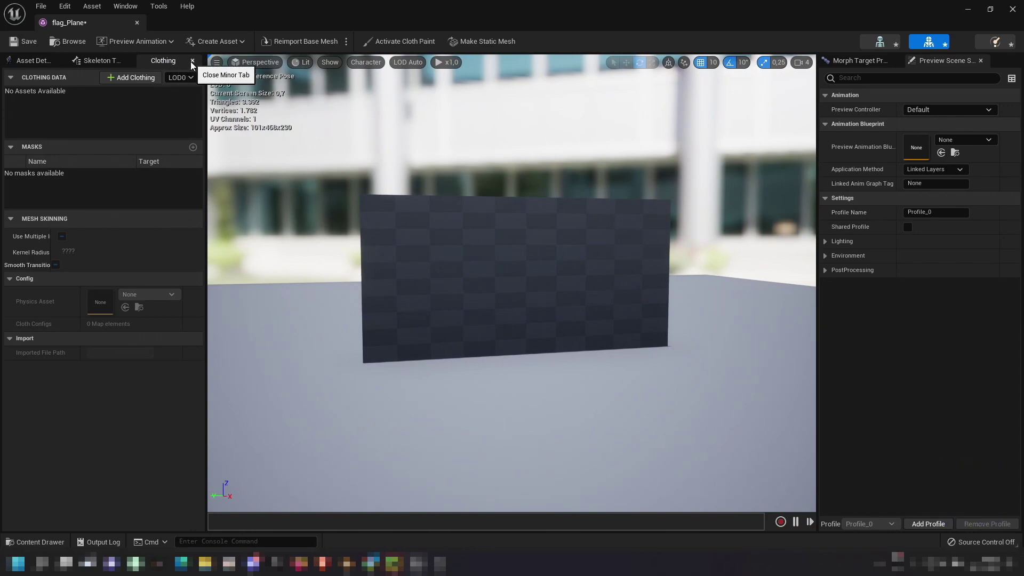
- Close and reopen the Clothing panel via the Window menu, then face the flag
click(191, 62)
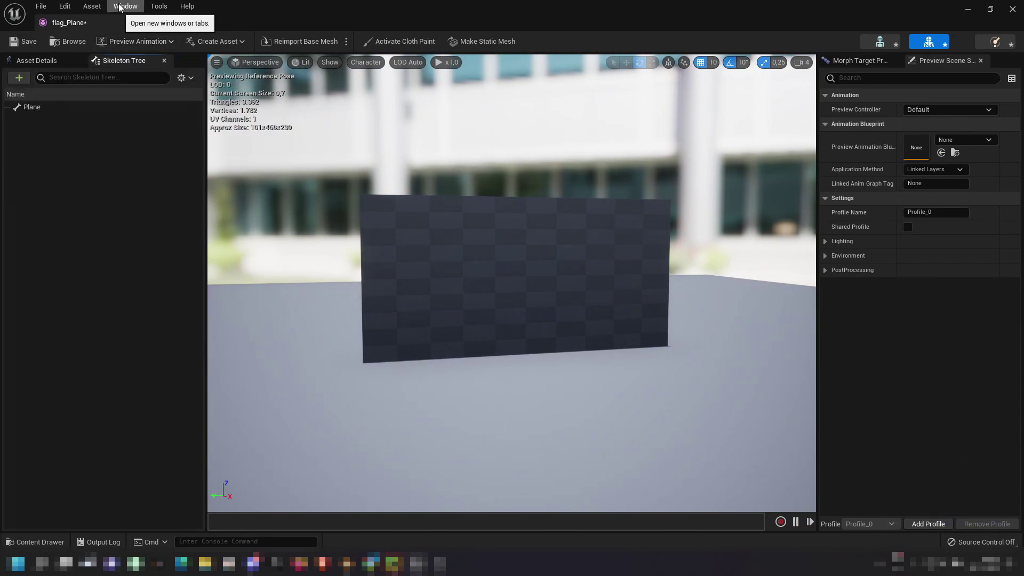
click(120, 7)
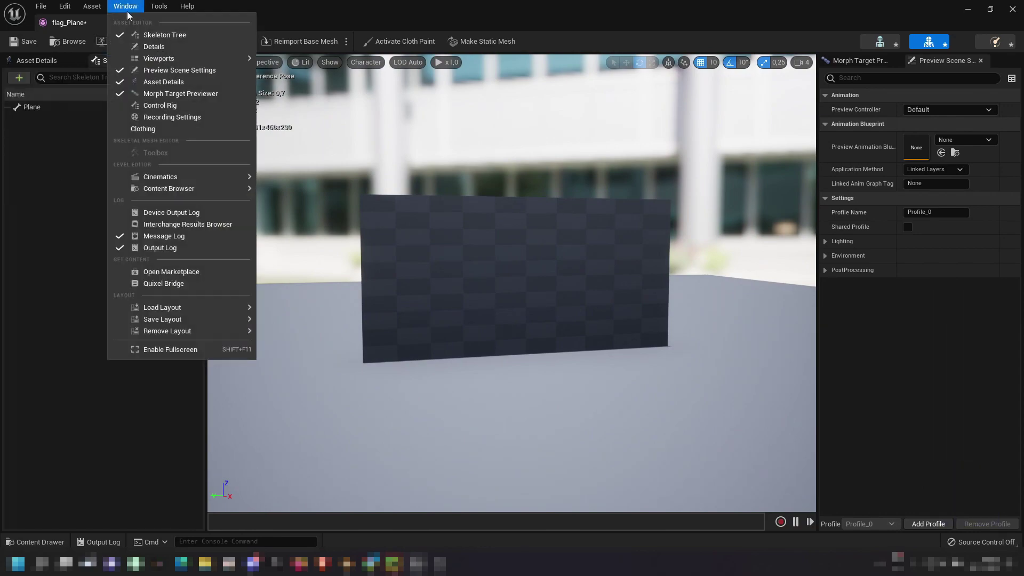
click(146, 127)
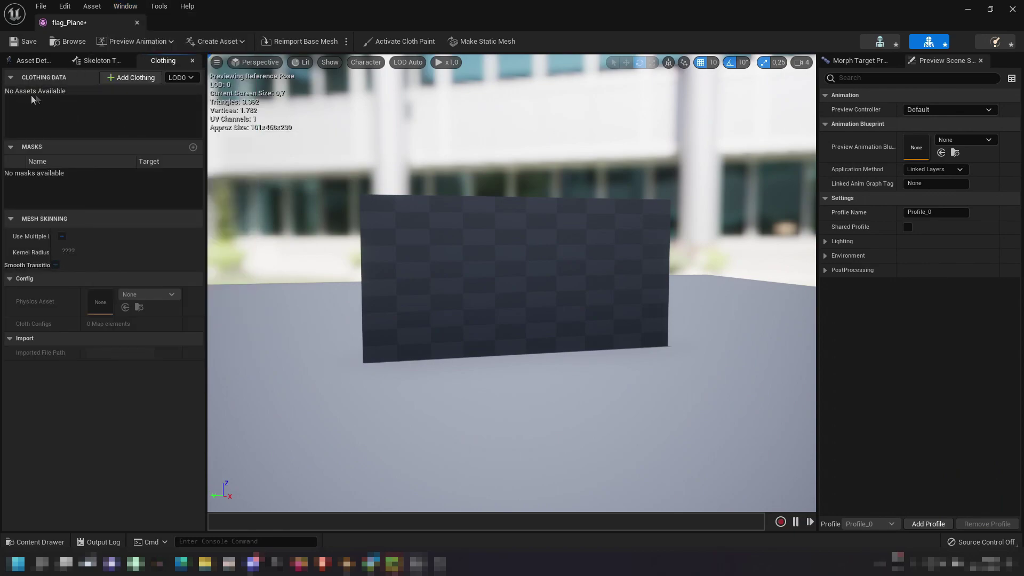
right_drag(353, 216, 477, 256)
key(w)
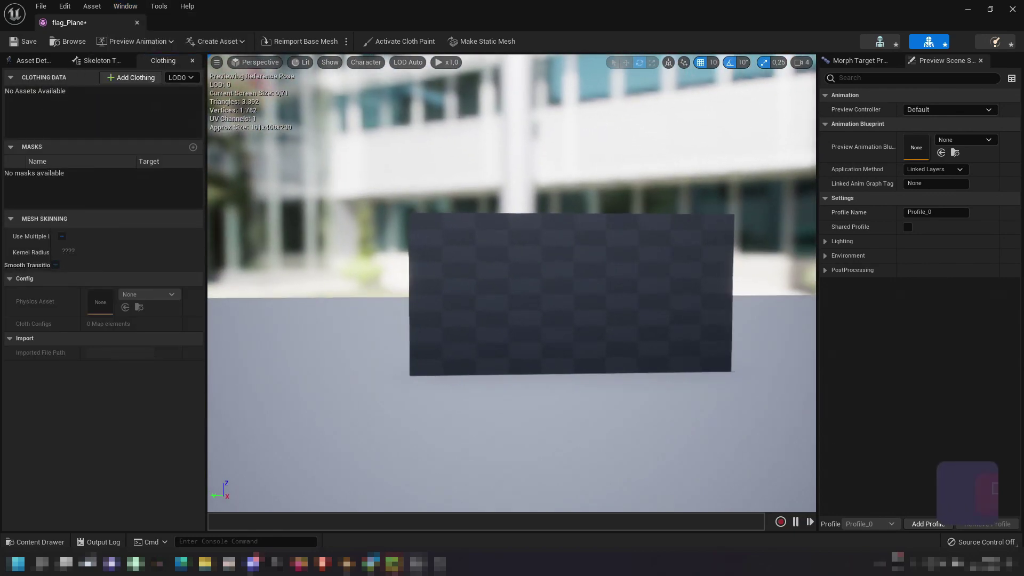
- Create clothing data from the flag plane's mesh section
key(a)
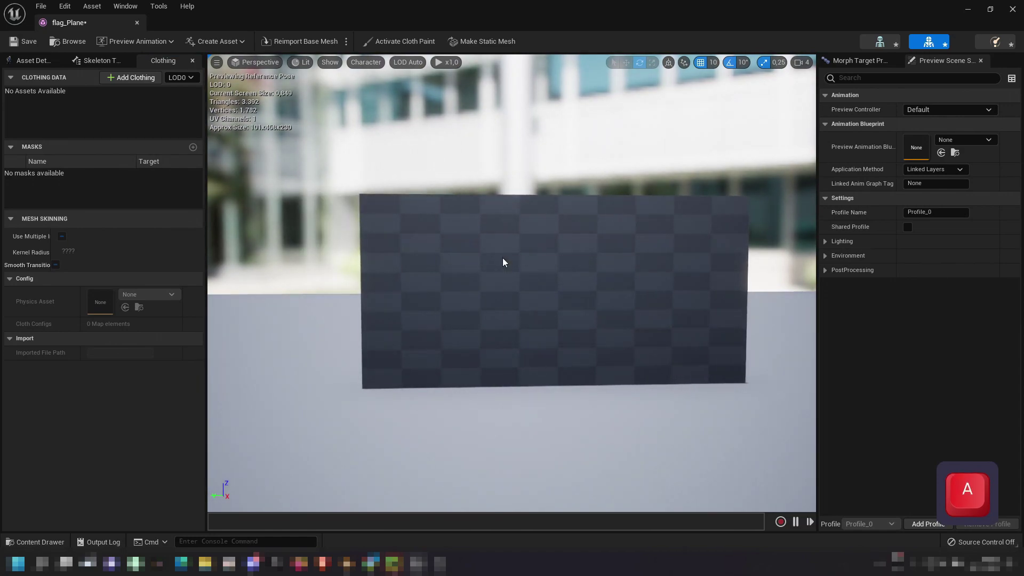
right_click(502, 258)
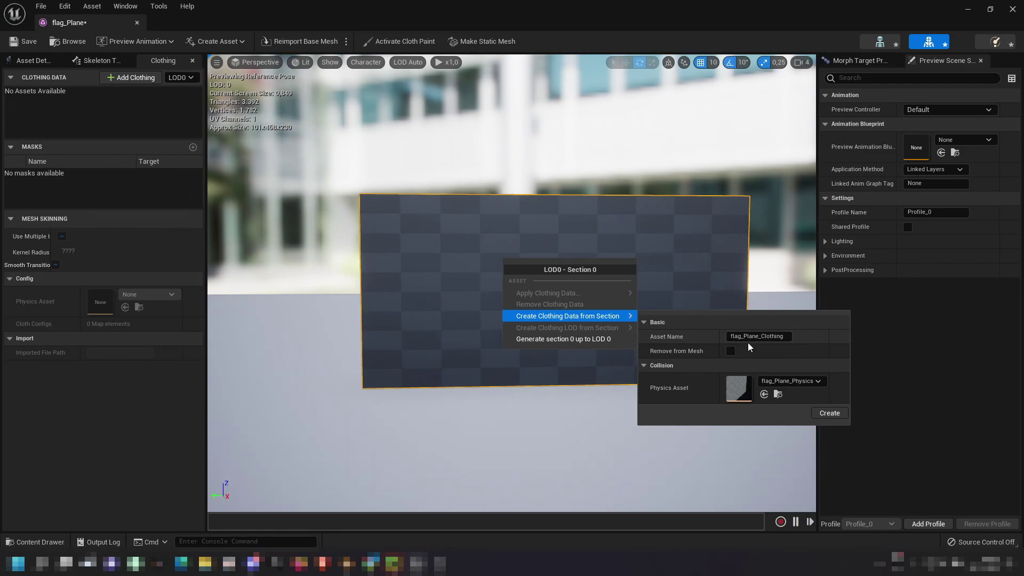
click(826, 414)
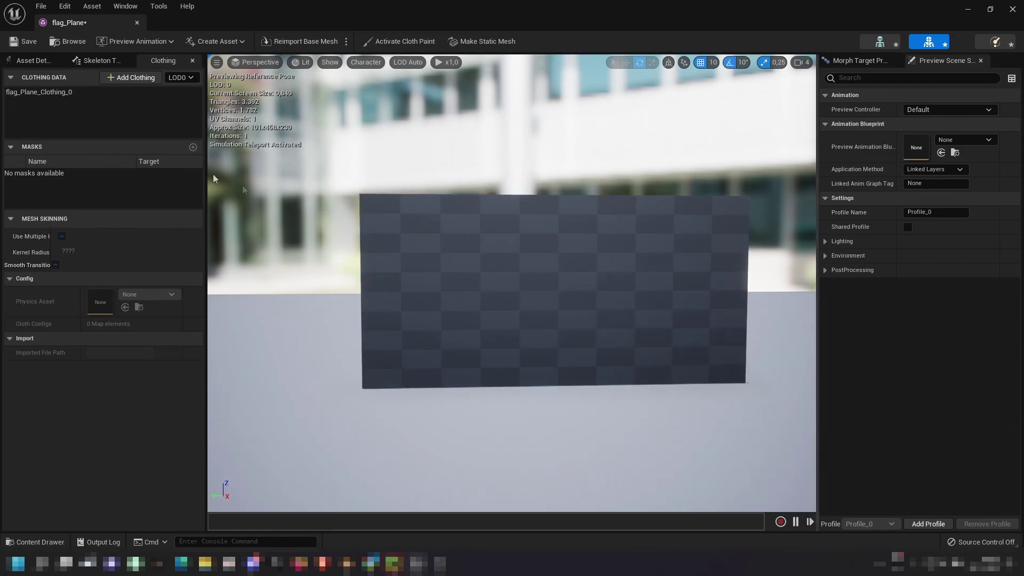
- Apply the new flag_Plane_Clothing_0 clothing data to the plane's section
click(33, 93)
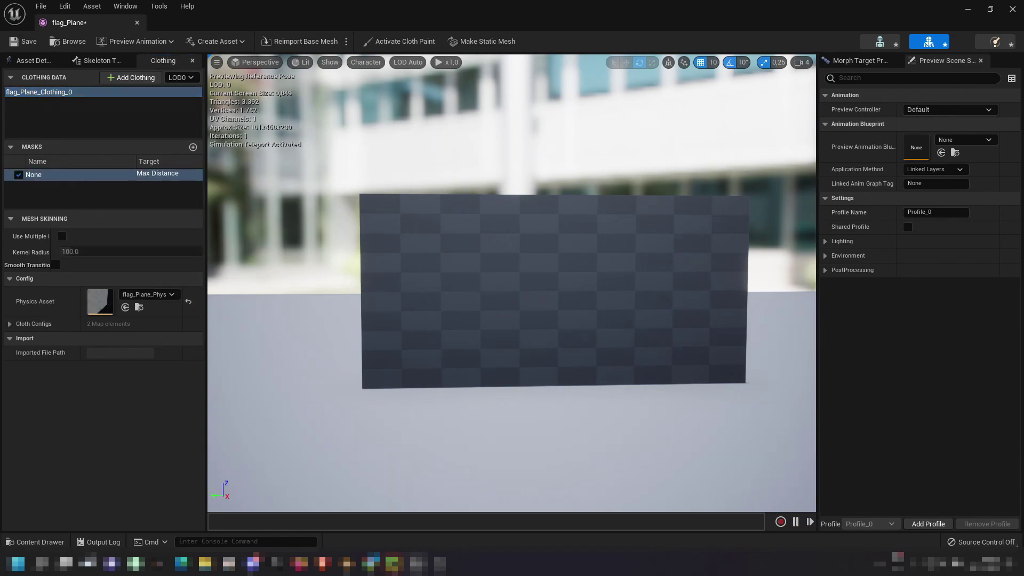
right_click(453, 251)
mouse_move(498, 284)
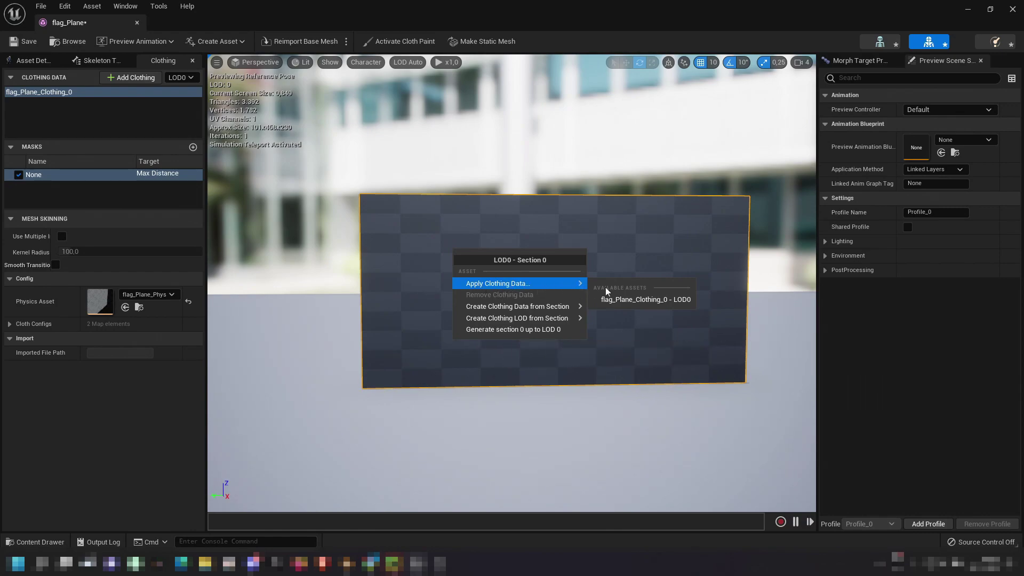
click(620, 300)
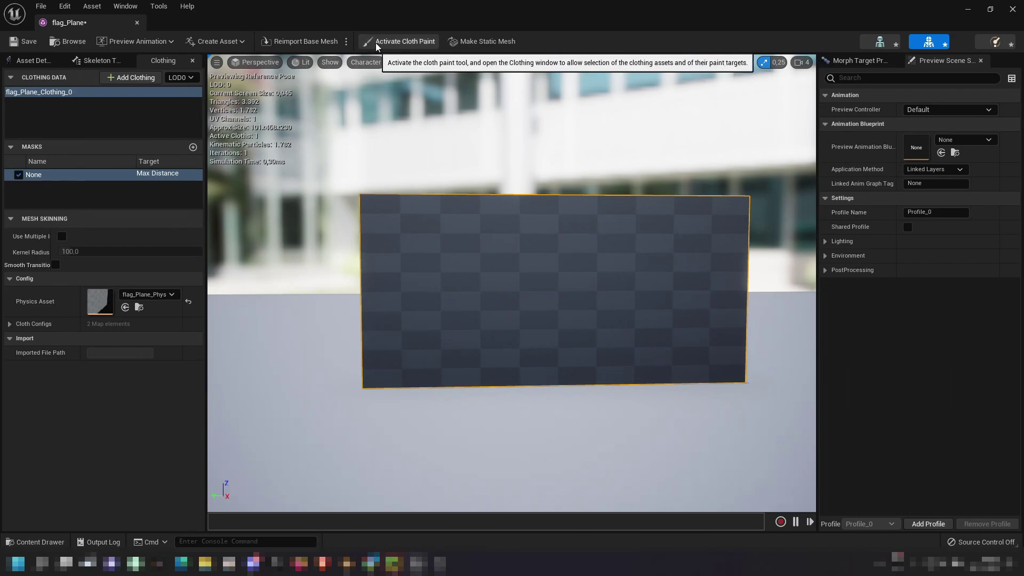
- Enable cloth painting and paint value 500 at full strength over all but the left edge
click(405, 43)
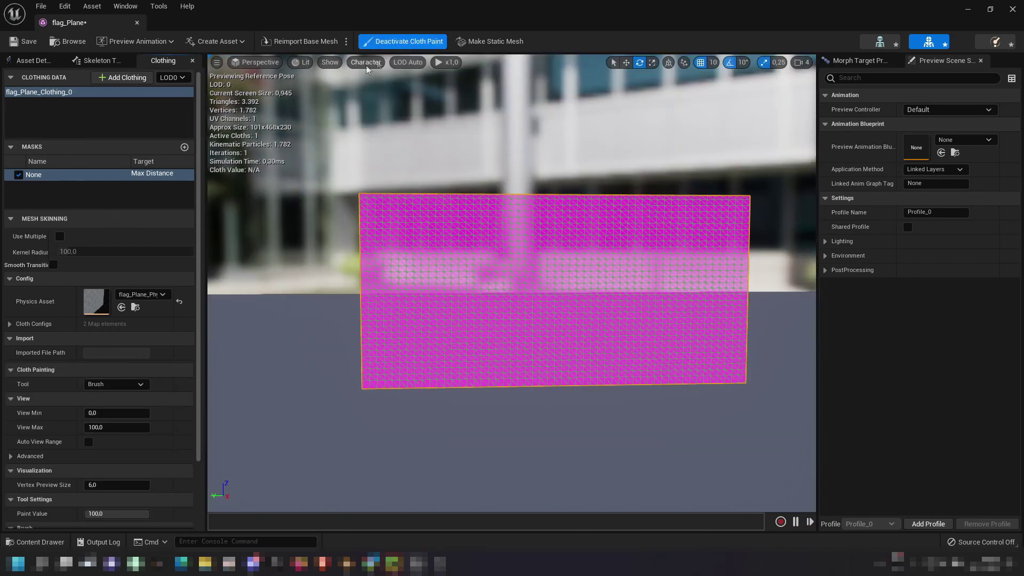
click(416, 289)
scroll(142, 464, down, 2)
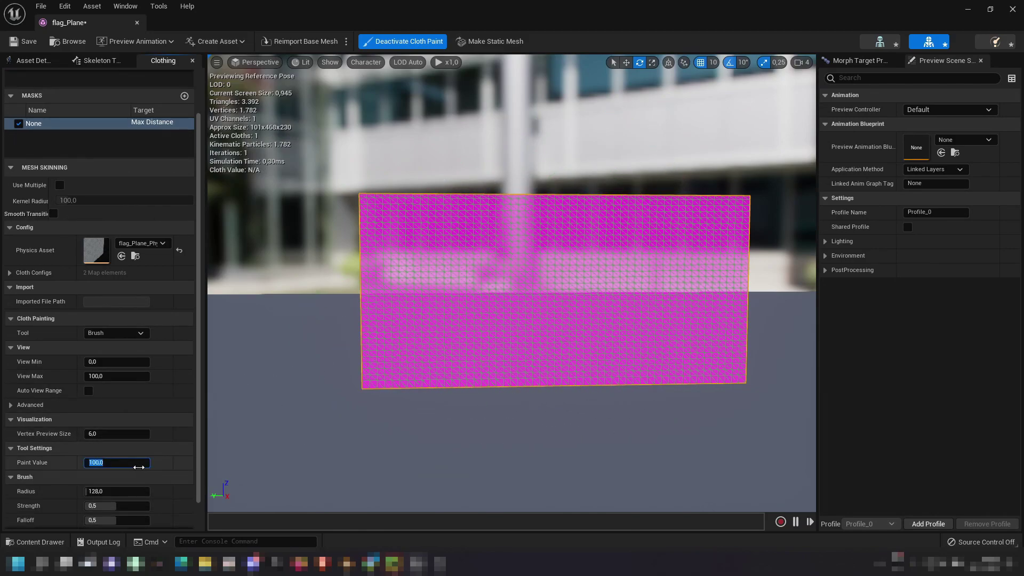
text(500)
key(Return)
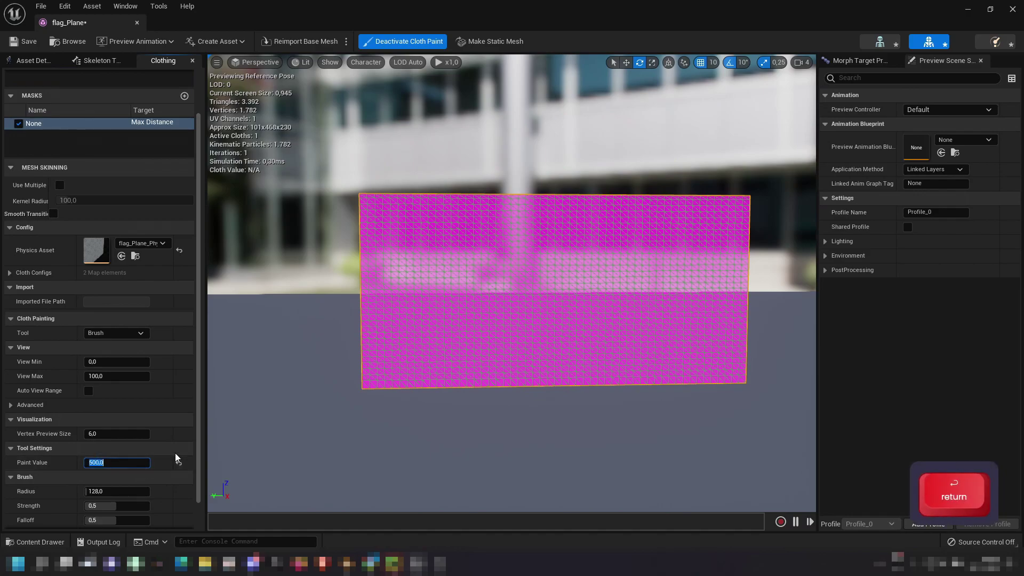
scroll(148, 473, down, 1)
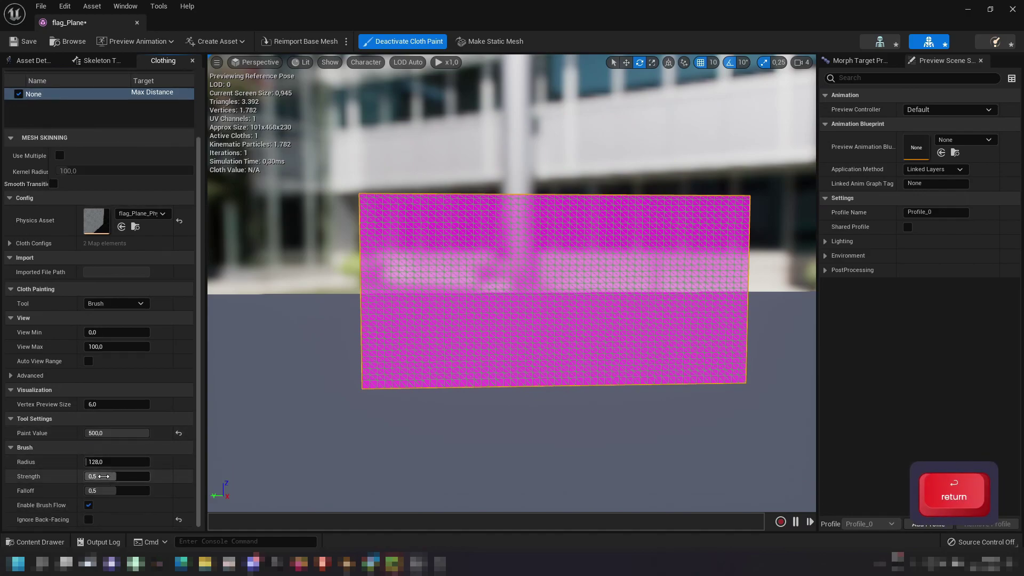
drag(103, 477, 152, 476)
mouse_move(512, 325)
mouse_down()
mouse_move(685, 276)
mouse_move(582, 251)
mouse_move(561, 349)
mouse_move(544, 360)
mouse_move(518, 272)
mouse_move(485, 222)
mouse_move(481, 415)
mouse_up()
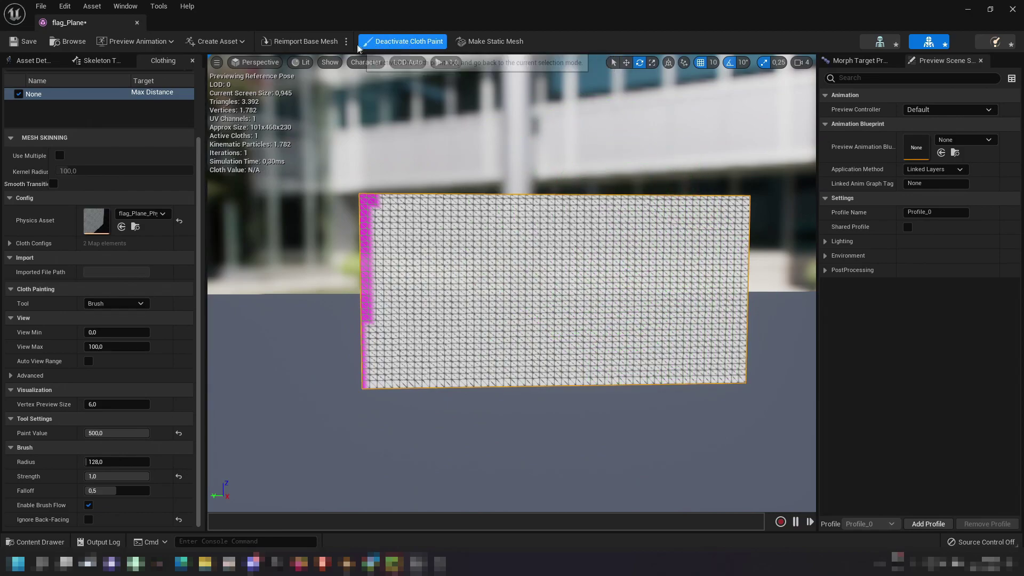
click(380, 45)
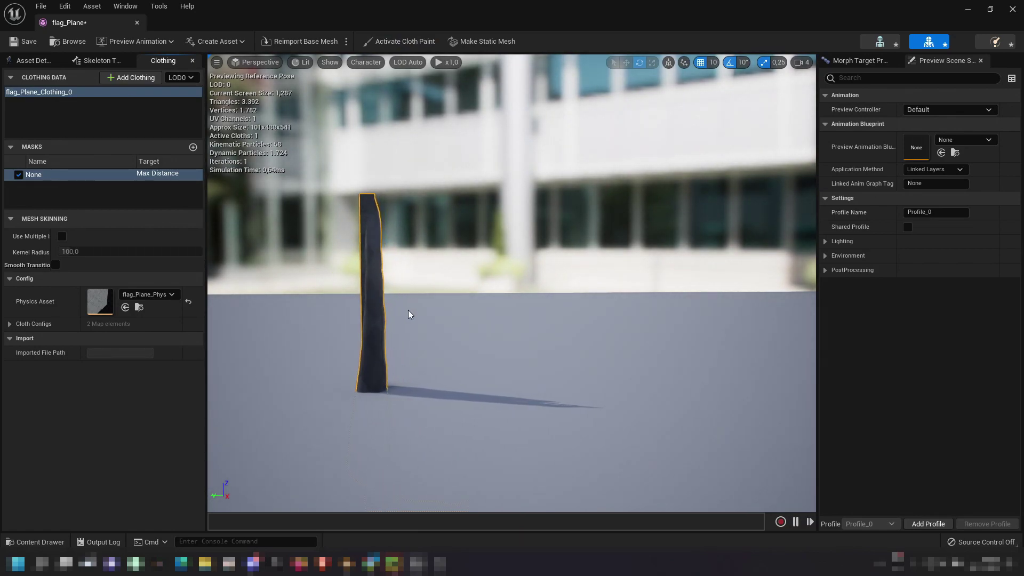
key(w)
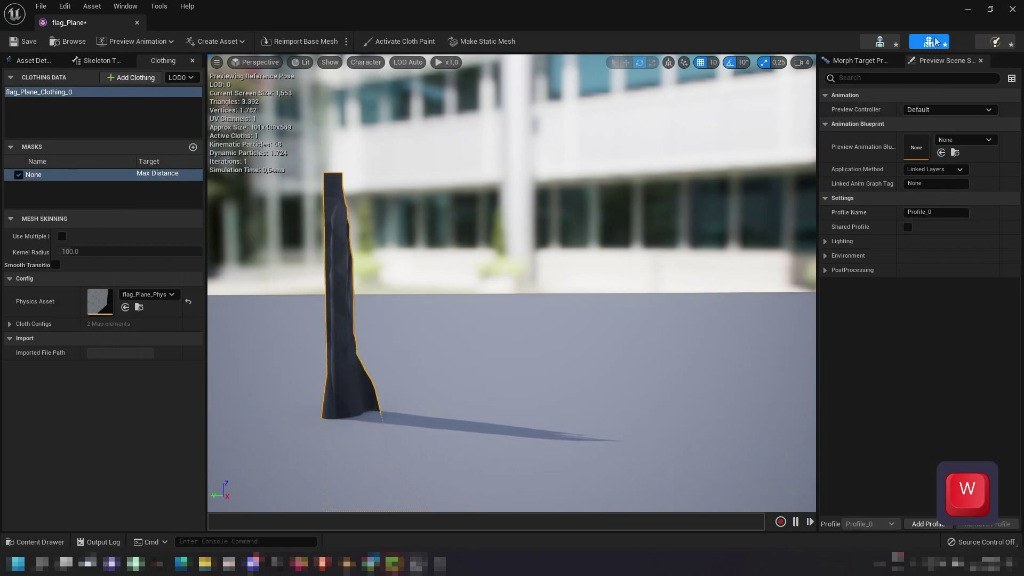
- Close the asset editor and drop the flag_Cylinder pole into the level
click(960, 10)
right_drag(540, 240, 541, 241)
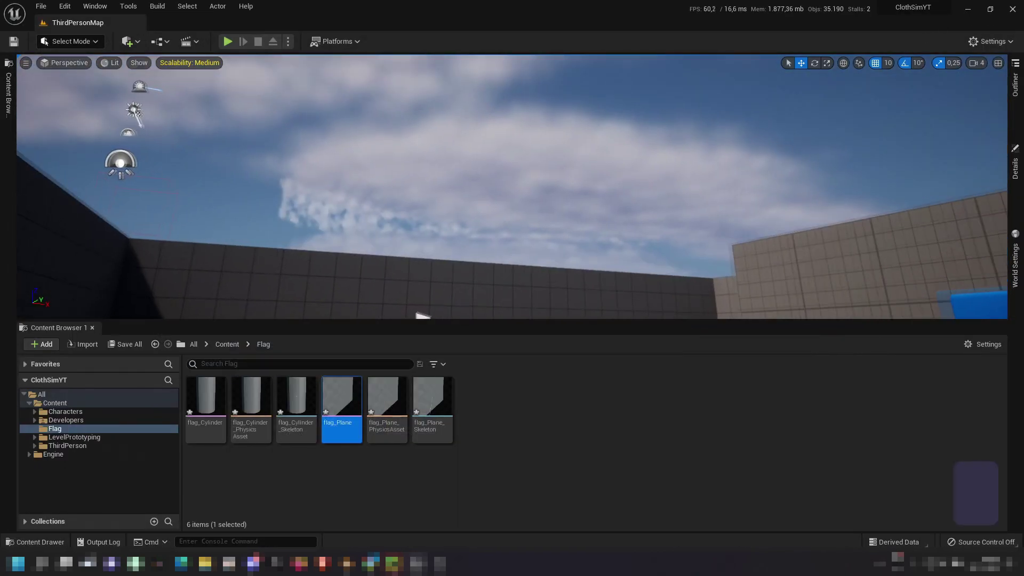
key(a)
drag(206, 409, 280, 282)
key(d)
right_drag(280, 282, 280, 282)
key(w)
key(s)
- Drop flag_Plane onto the pole and move it up to the pole's top
drag(342, 408, 478, 284)
right_drag(478, 284, 482, 278)
key(d)
key(w)
key(s)
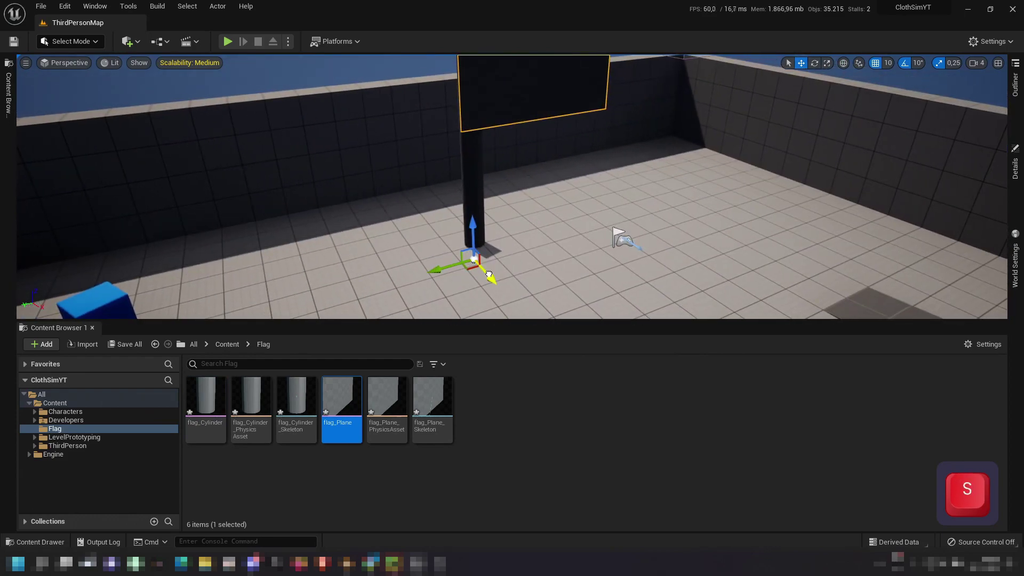
mouse_move(489, 276)
mouse_down()
mouse_move(473, 253)
mouse_move(480, 261)
mouse_up()
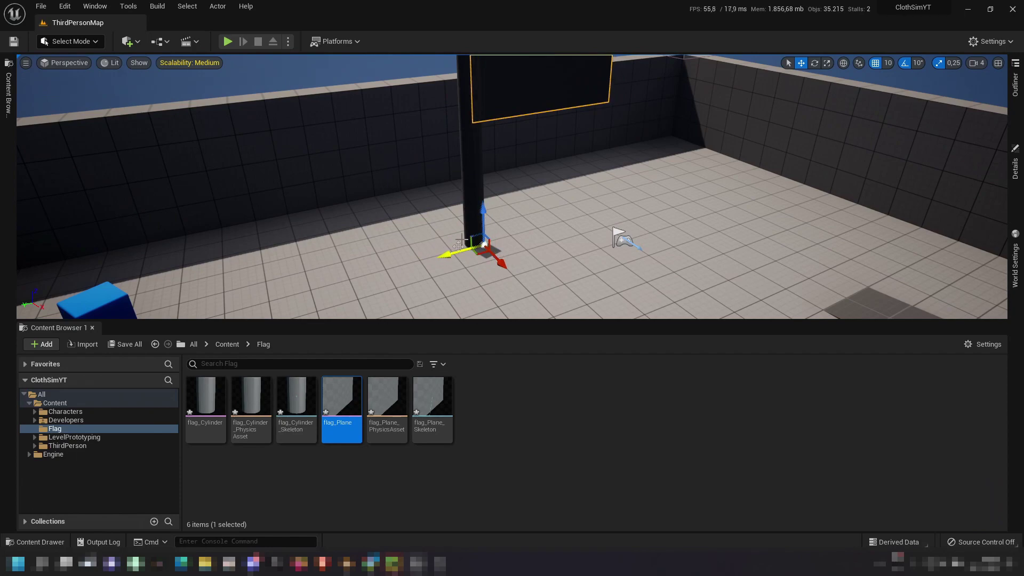
right_drag(464, 228, 496, 194)
key(d)
right_drag(495, 250, 416, 263)
key(s)
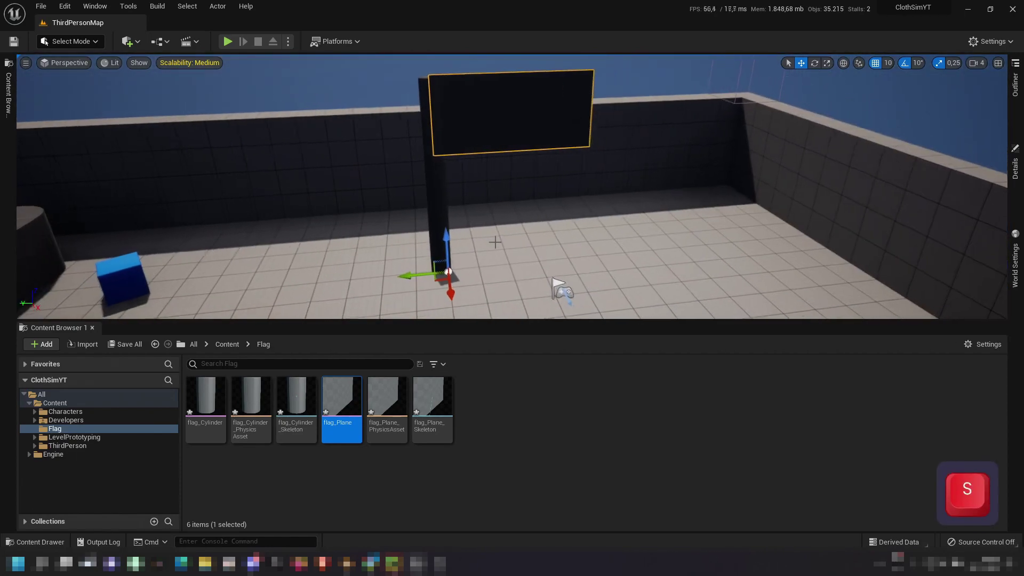
- Select the player start, switch to rotation, and fly the camera around it
click(534, 267)
key(e)
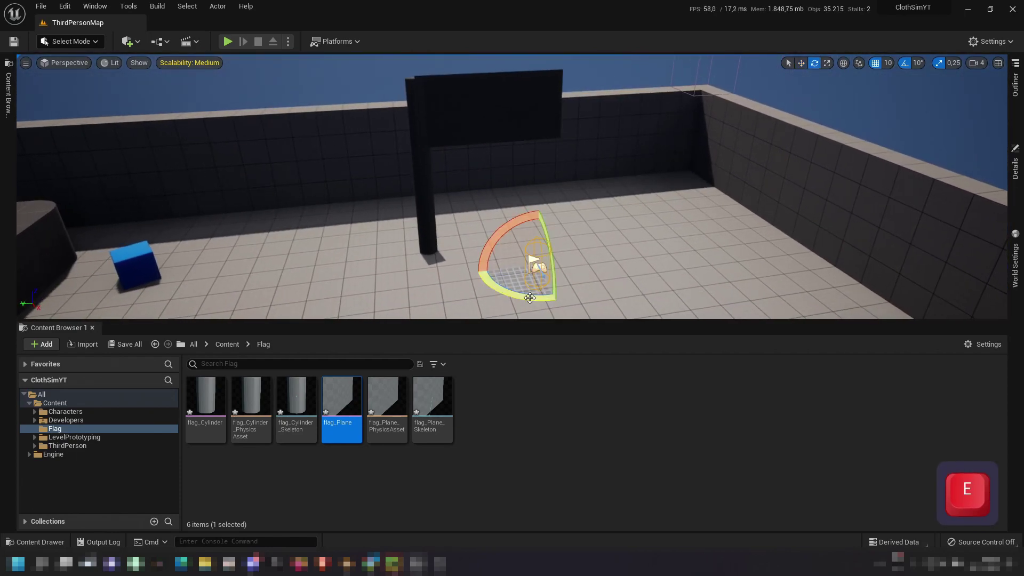
right_drag(489, 129, 448, 137)
key(w)
key(a)
key(w)
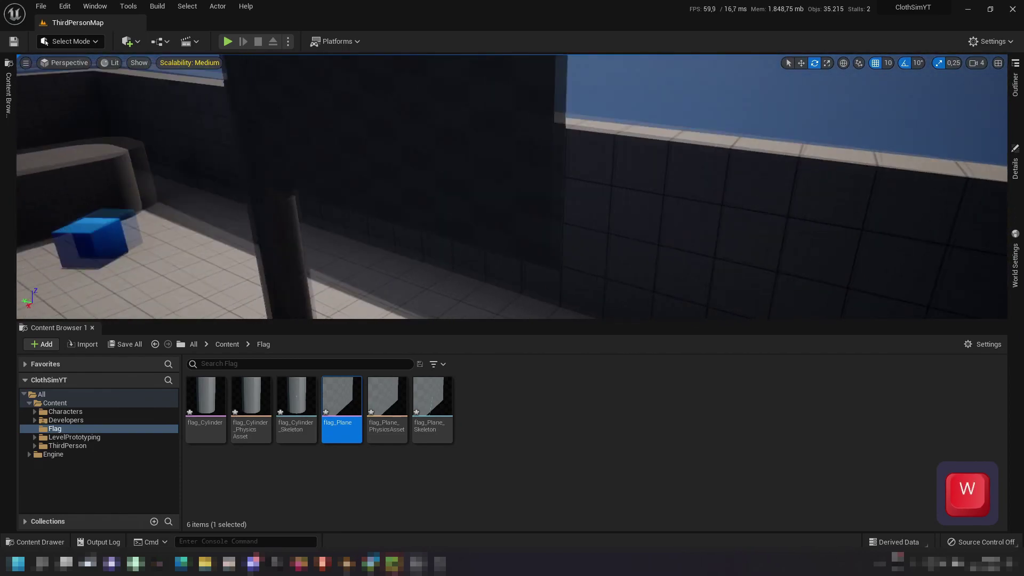
key(d)
key(a)
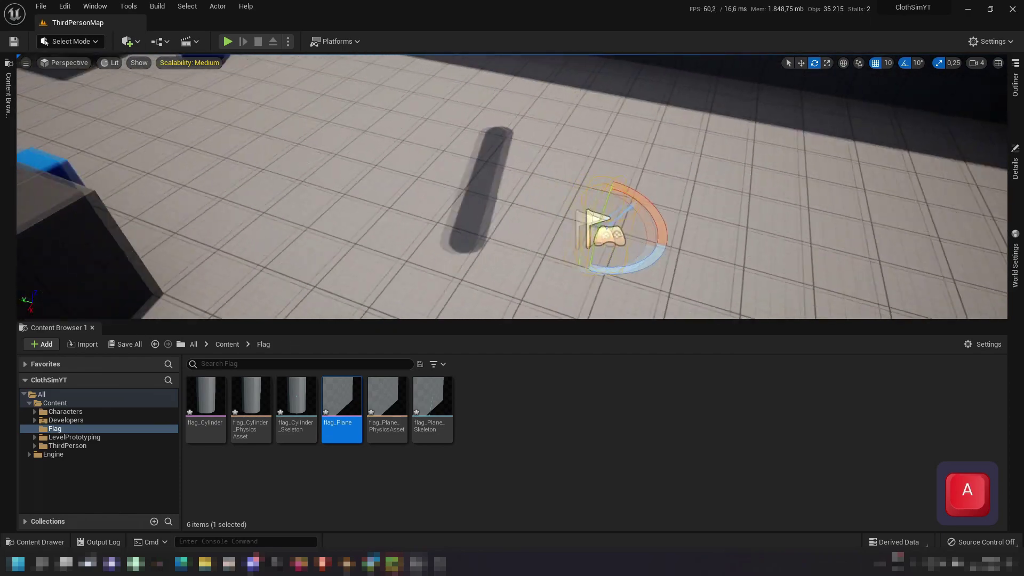
key(d)
key(w)
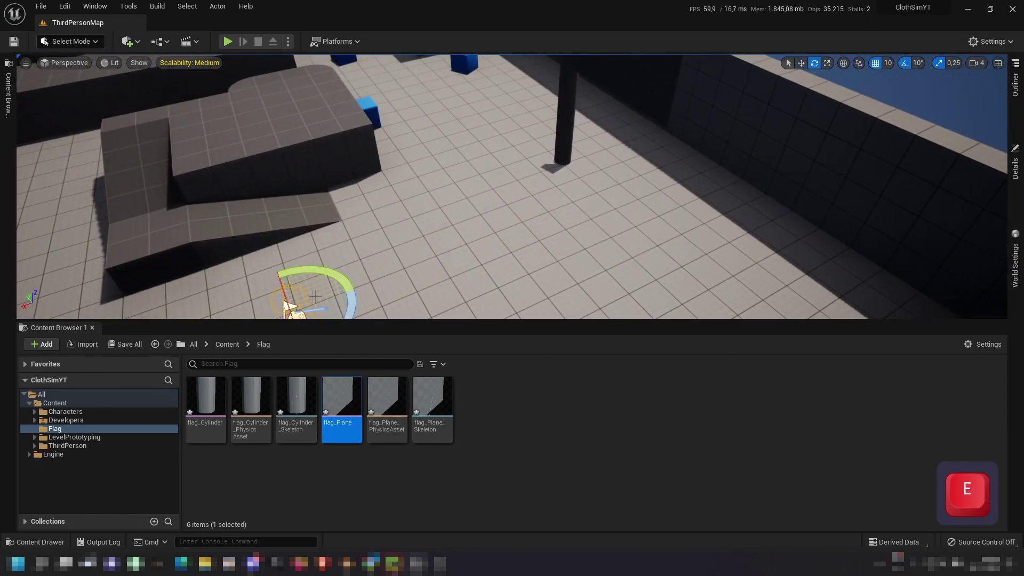
- Start a play session and steer the character back and forth around the flag pole, then stop
click(228, 43)
key(d)
key(w)
key(s)
key(d)
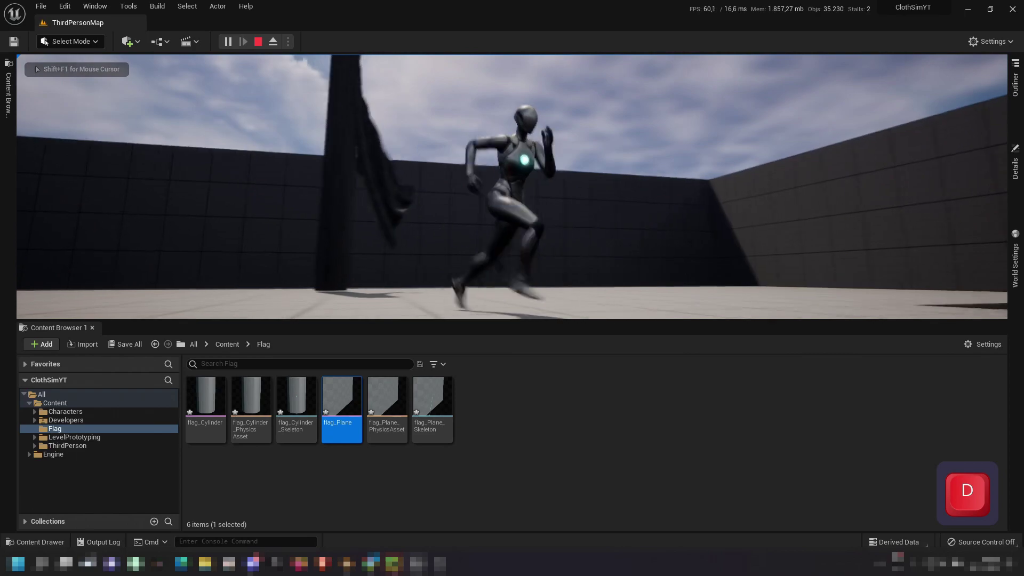
key(a)
key(w)
key(a)
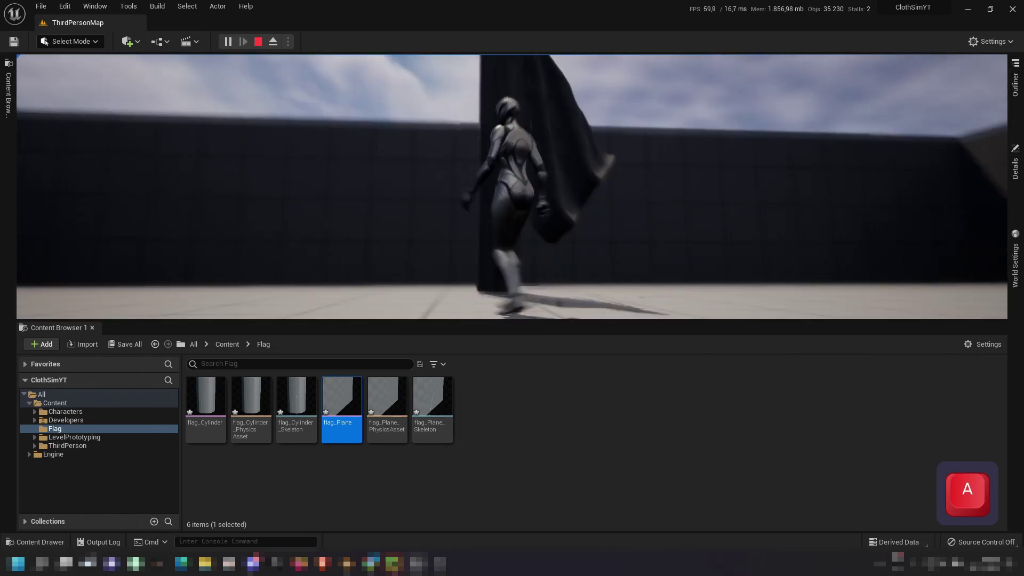
key(d)
key(s)
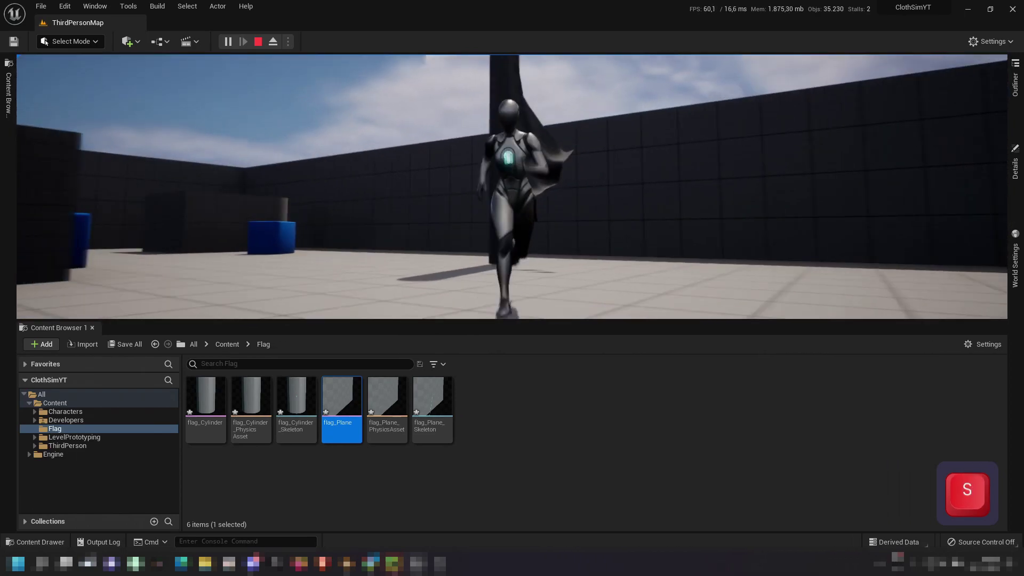
key(s)
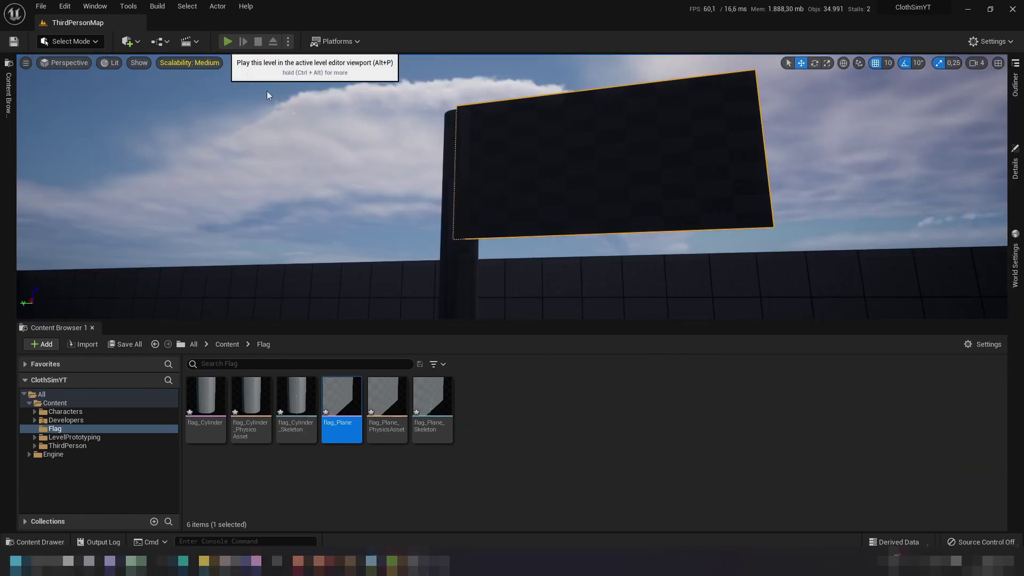
- Restart play and run the character into the flag, jumping and weaving through the cloth
click(228, 41)
key(w)
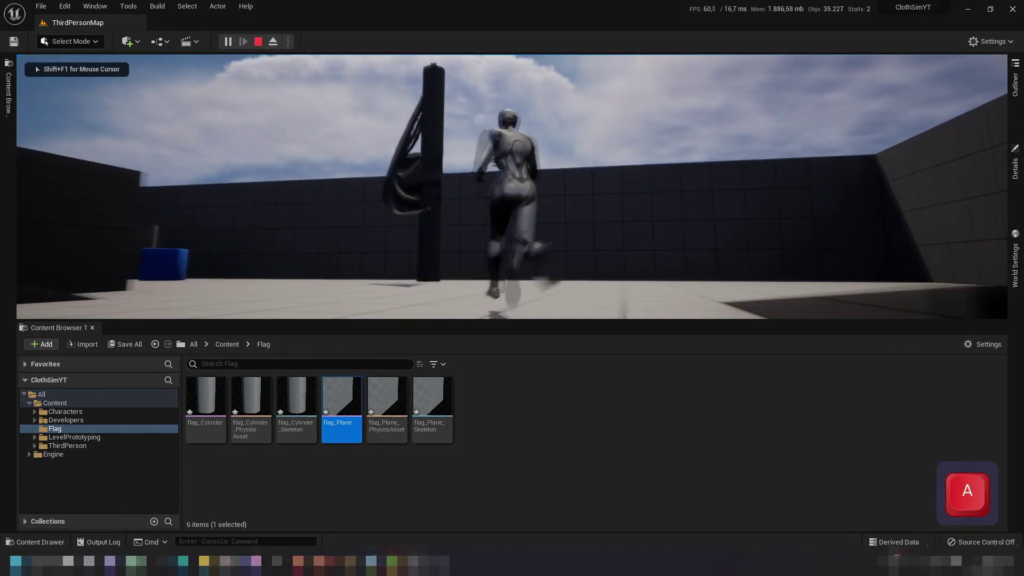
key(space)
key(w)
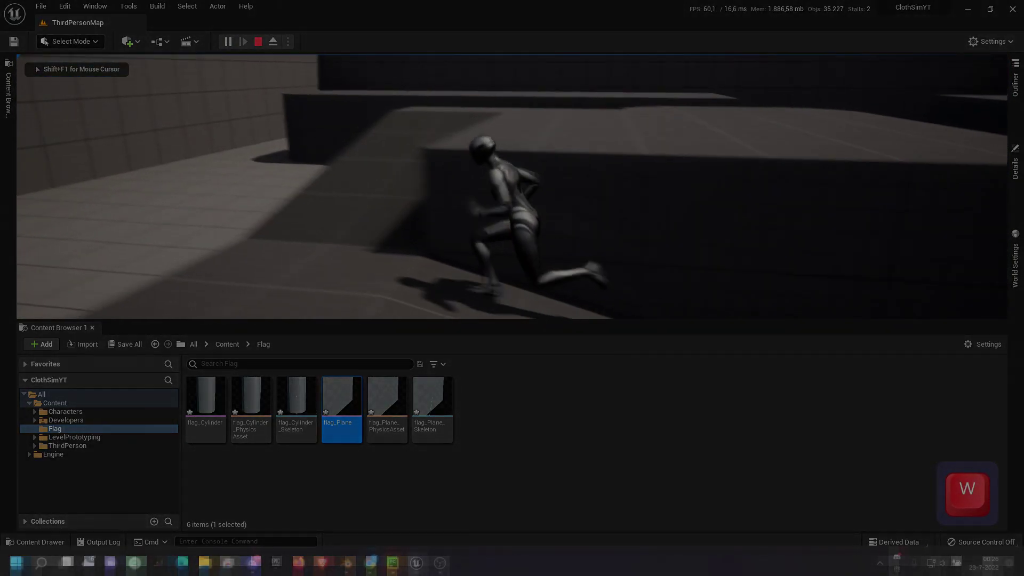
key(a)
key(d)
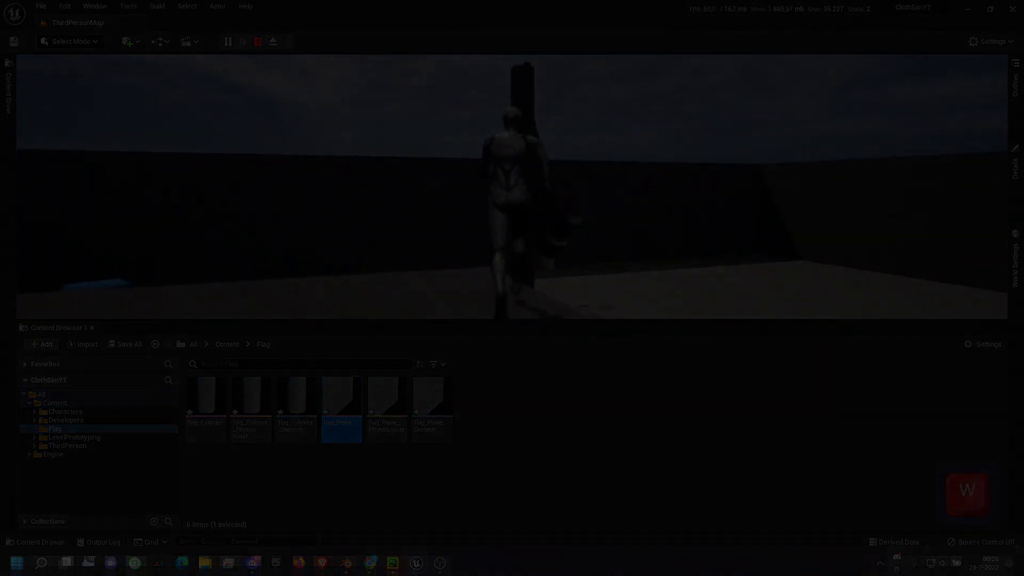